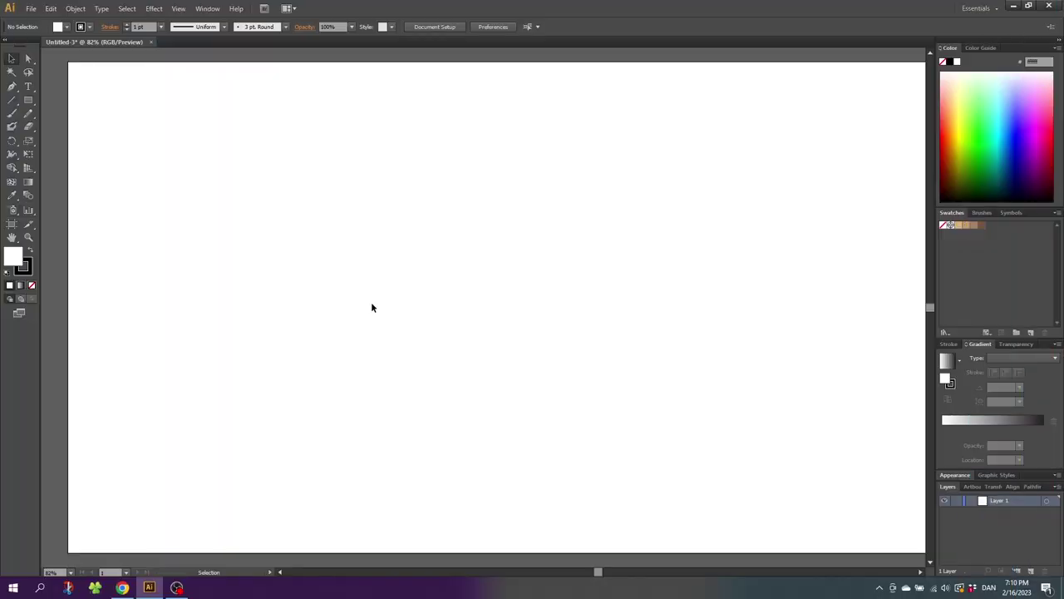
Step: Turn on Show Grid and Snap to Grid from the View menu
click(178, 8)
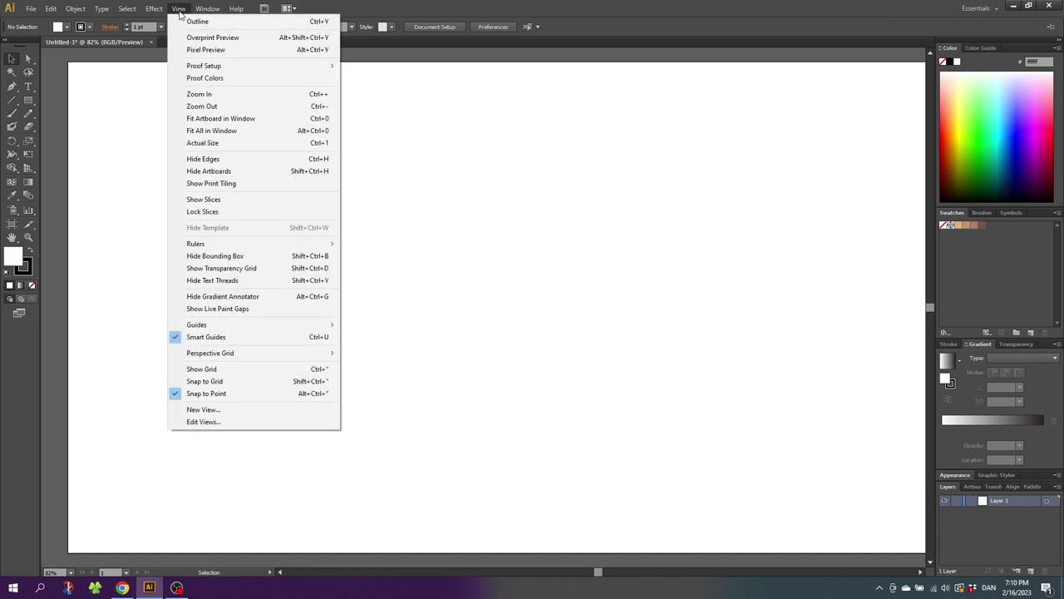
click(214, 369)
click(179, 9)
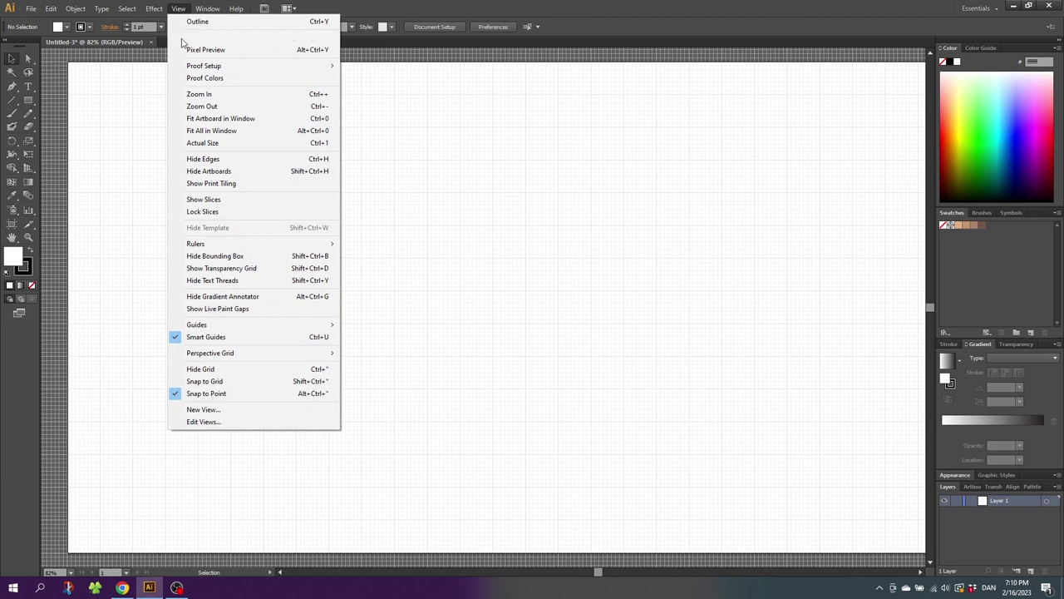
click(230, 380)
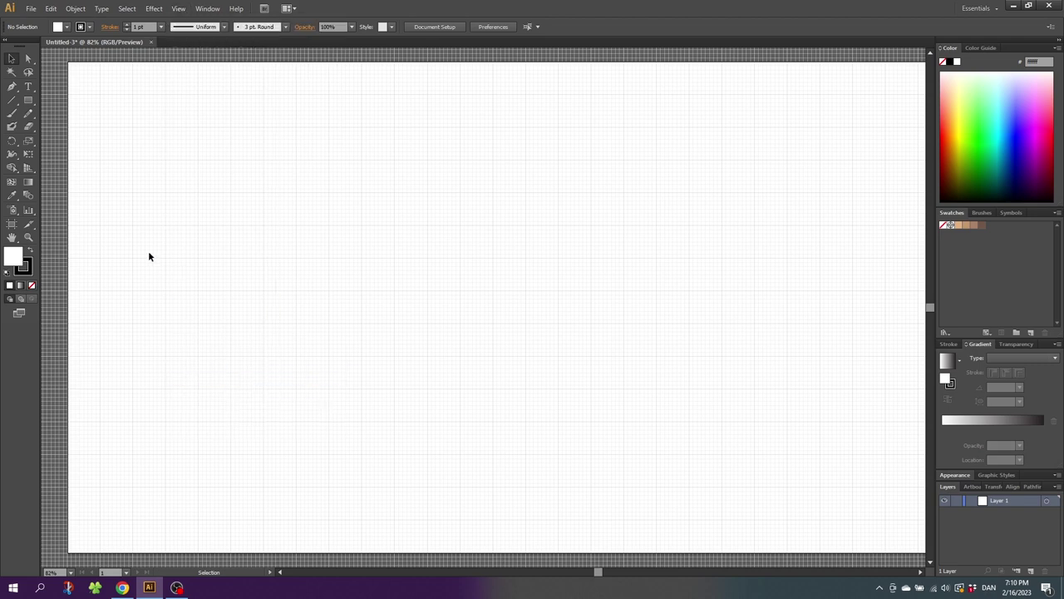
Step: Draw a 360 × 360 px circle with no stroke and a tan fill
drag(28, 100, 68, 129)
drag(361, 192, 526, 357)
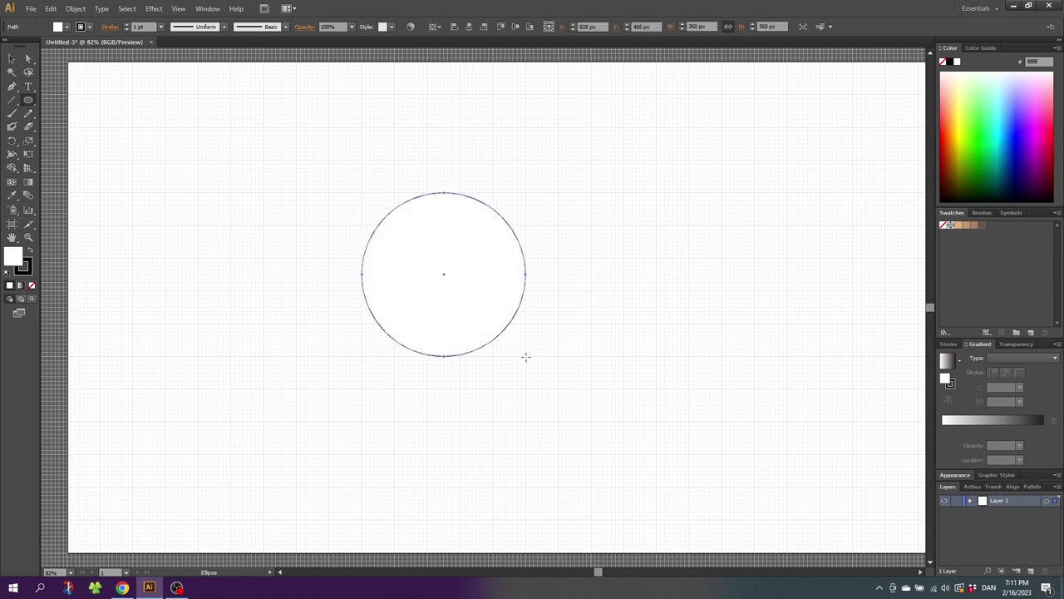
click(28, 270)
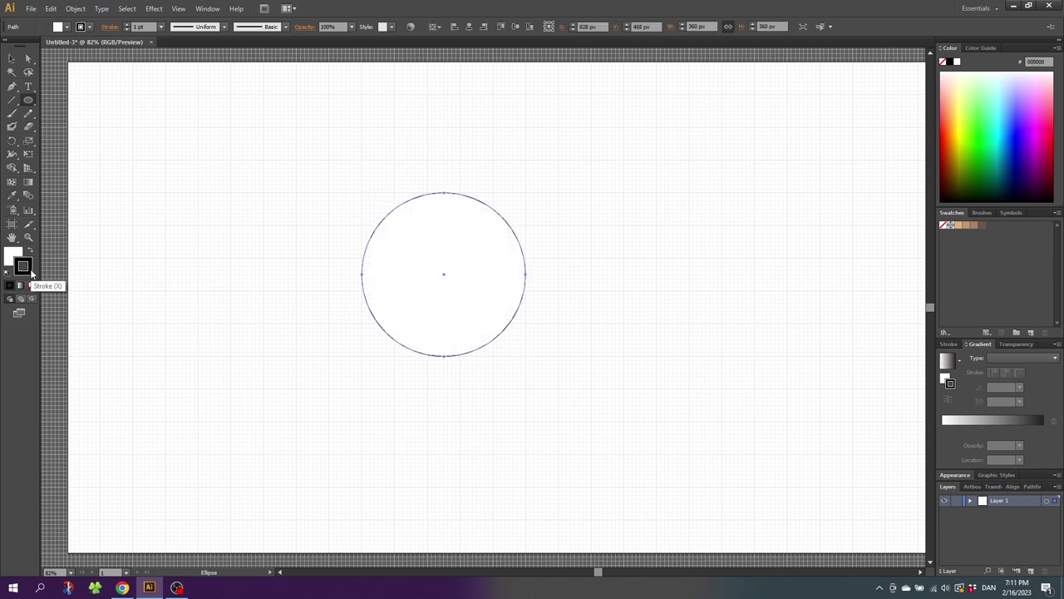
click(31, 285)
click(13, 256)
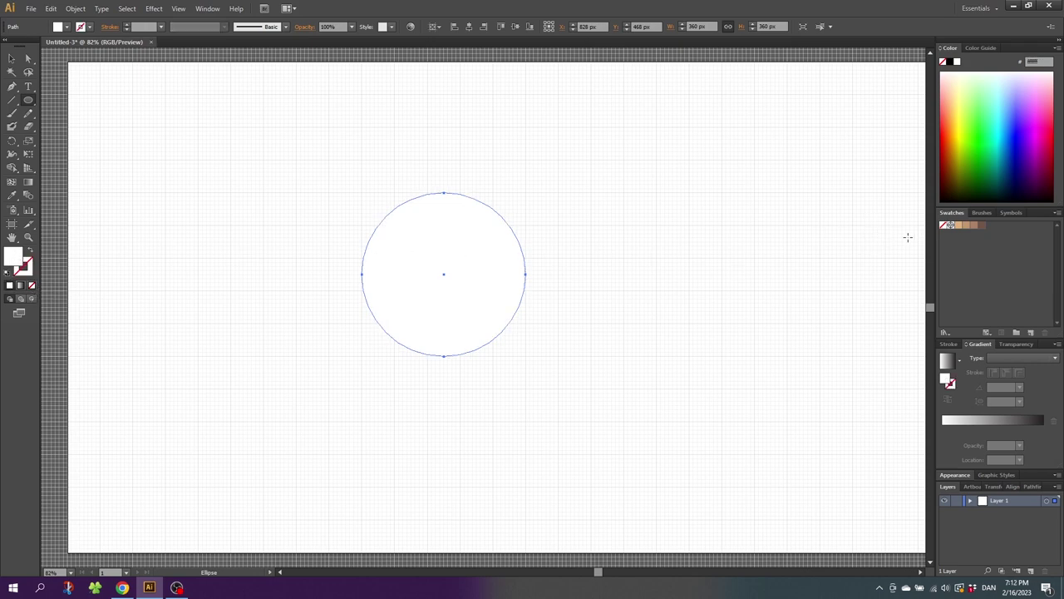
click(958, 227)
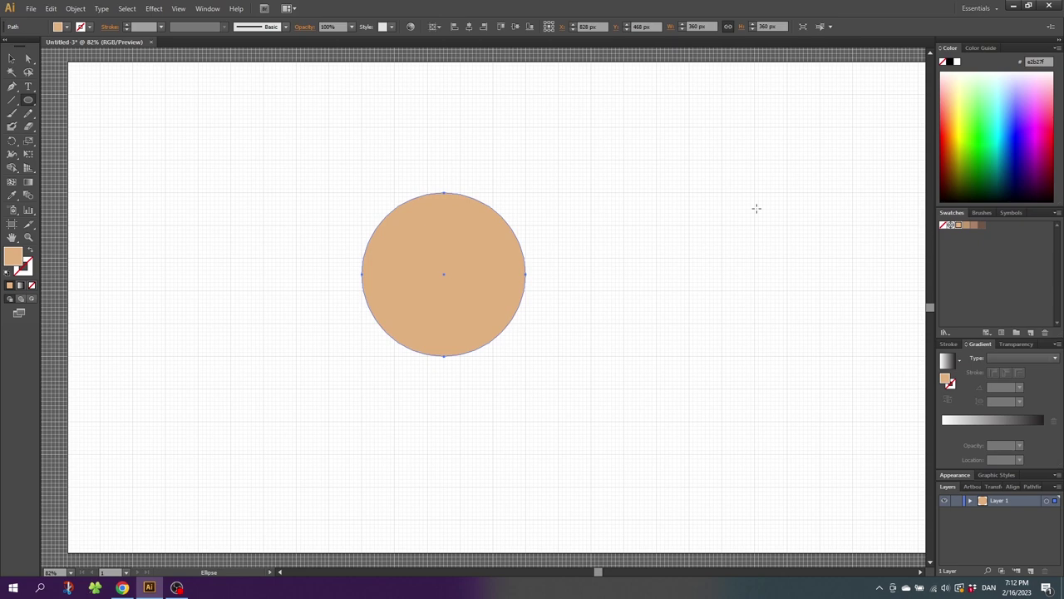
click(12, 58)
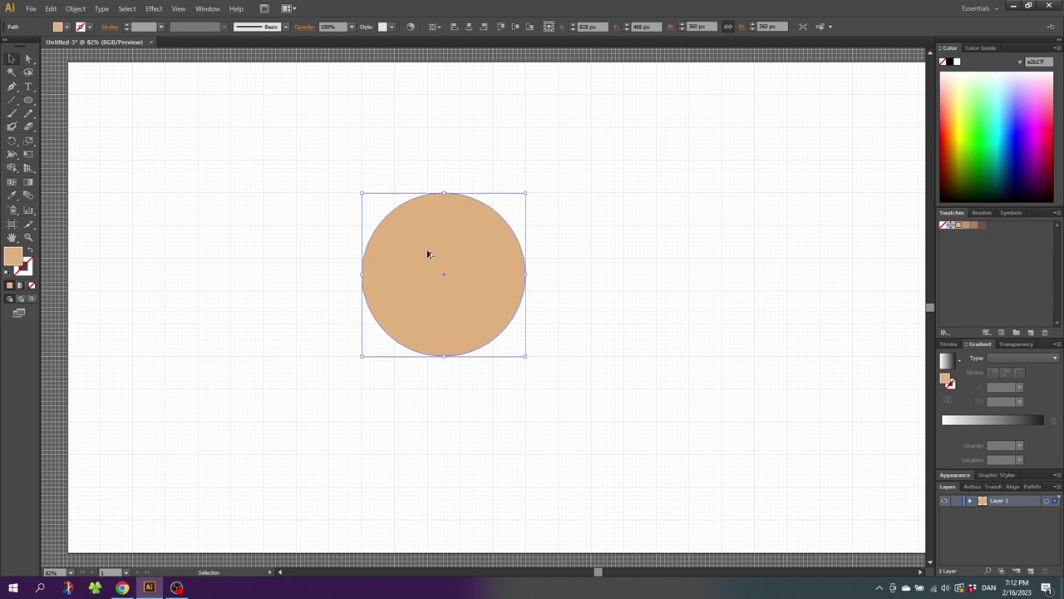
Step: Alt-copy the circle leftward, then Shape Builder it into a round front shape and right crescent
drag(445, 276, 411, 274)
drag(369, 149, 508, 275)
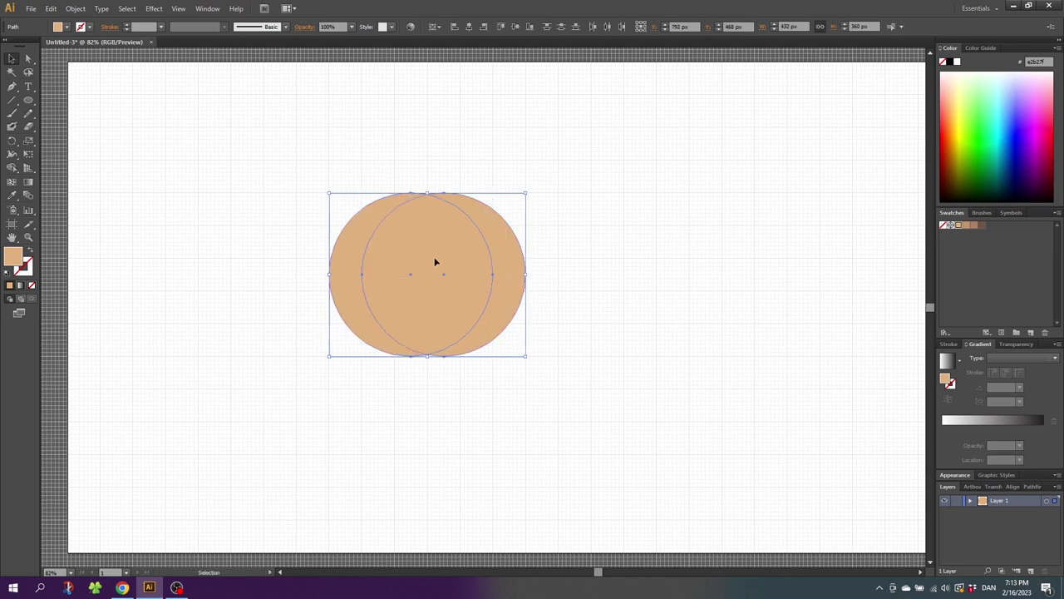
click(11, 169)
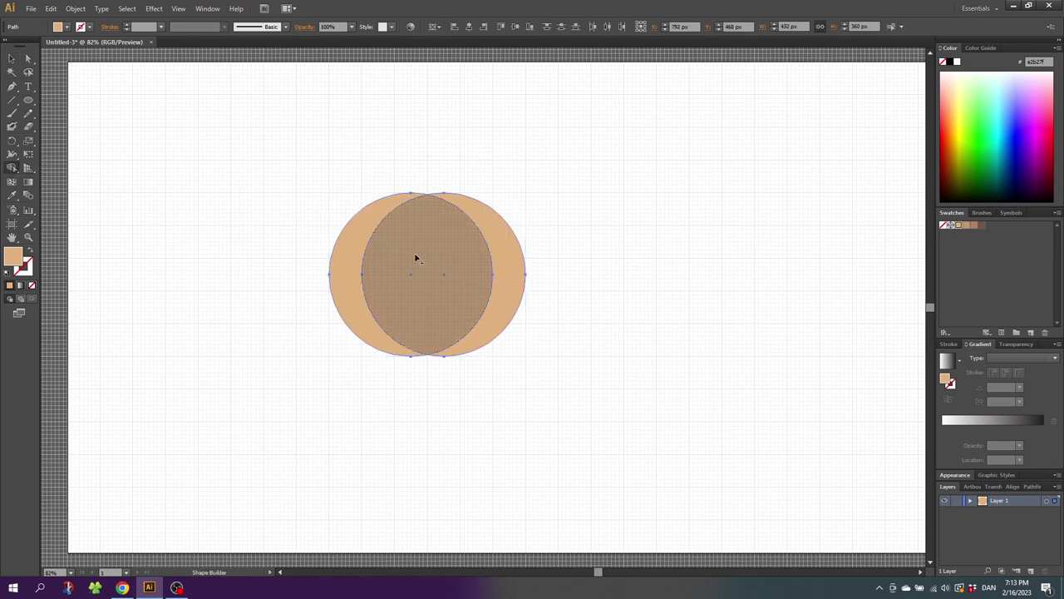
click(442, 246)
click(502, 249)
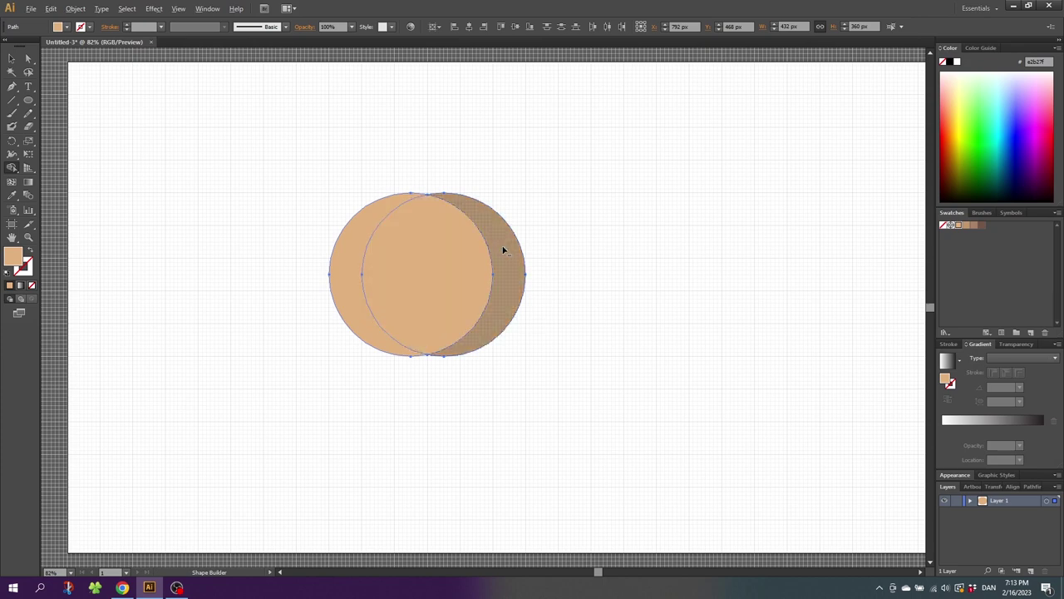
drag(358, 172, 357, 238)
click(17, 59)
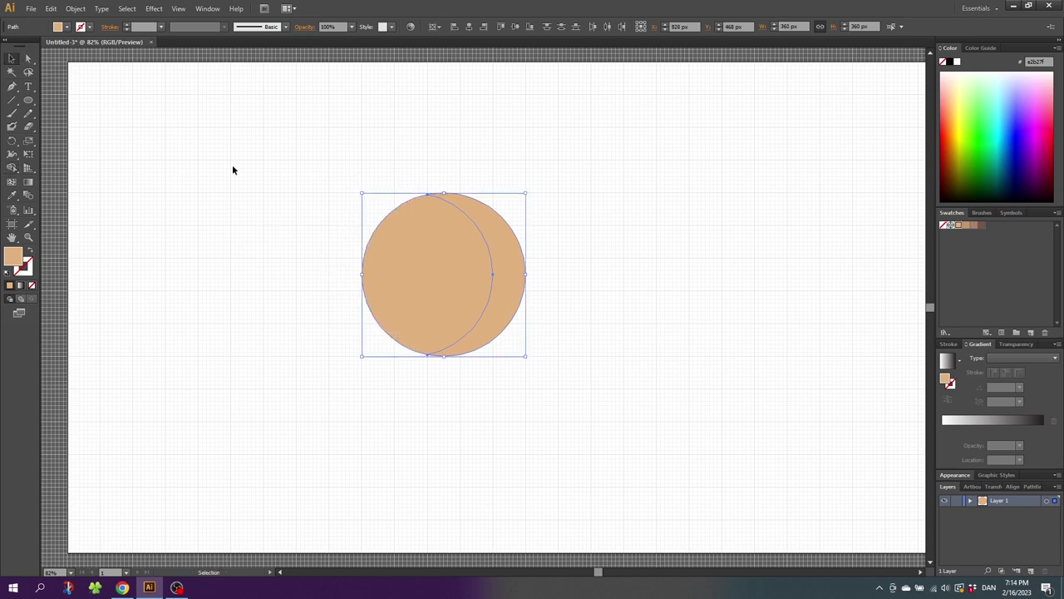
Step: Fill the right crescent with the darker tan swatch (R196 G151 B110)
click(347, 254)
drag(420, 264, 371, 264)
key(ctrl+z)
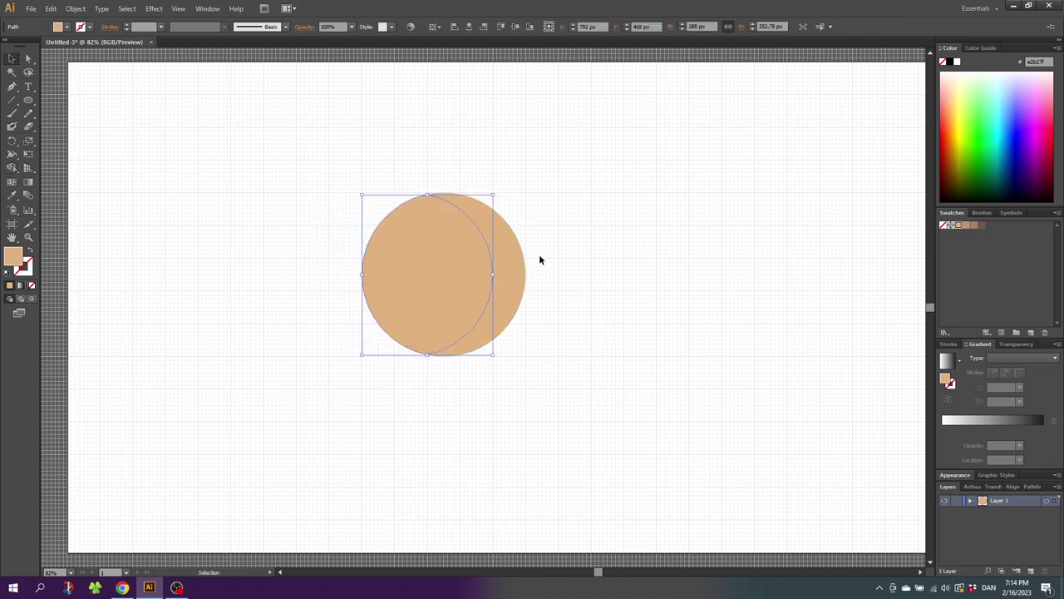
click(510, 250)
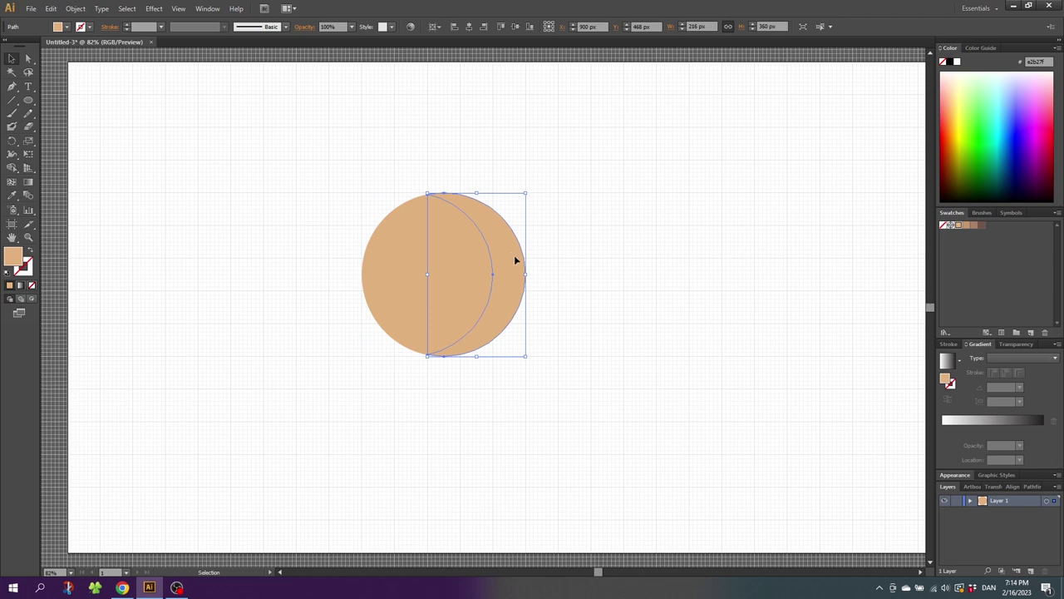
click(966, 226)
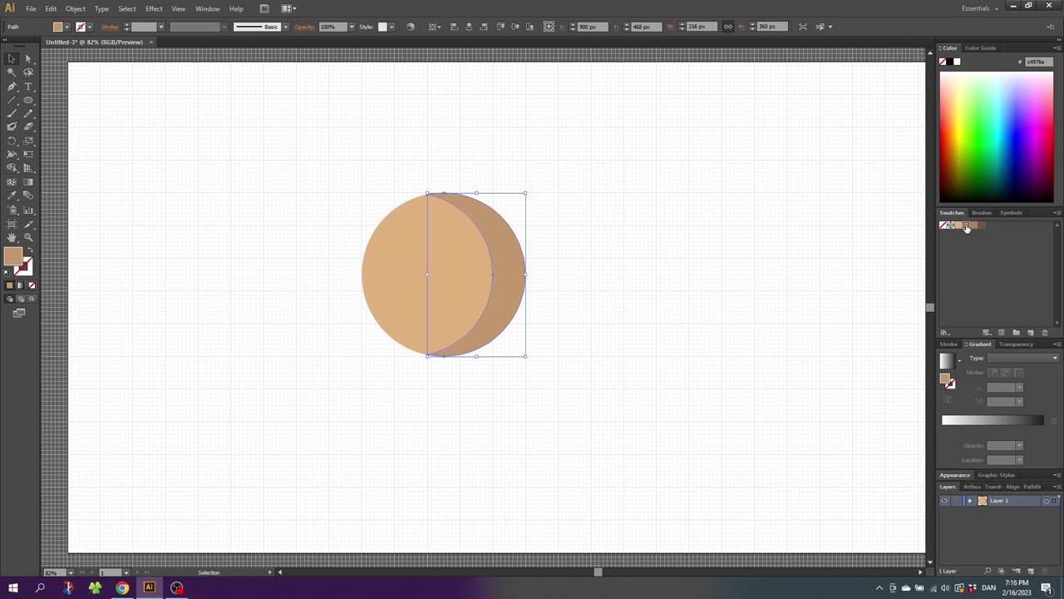
click(29, 101)
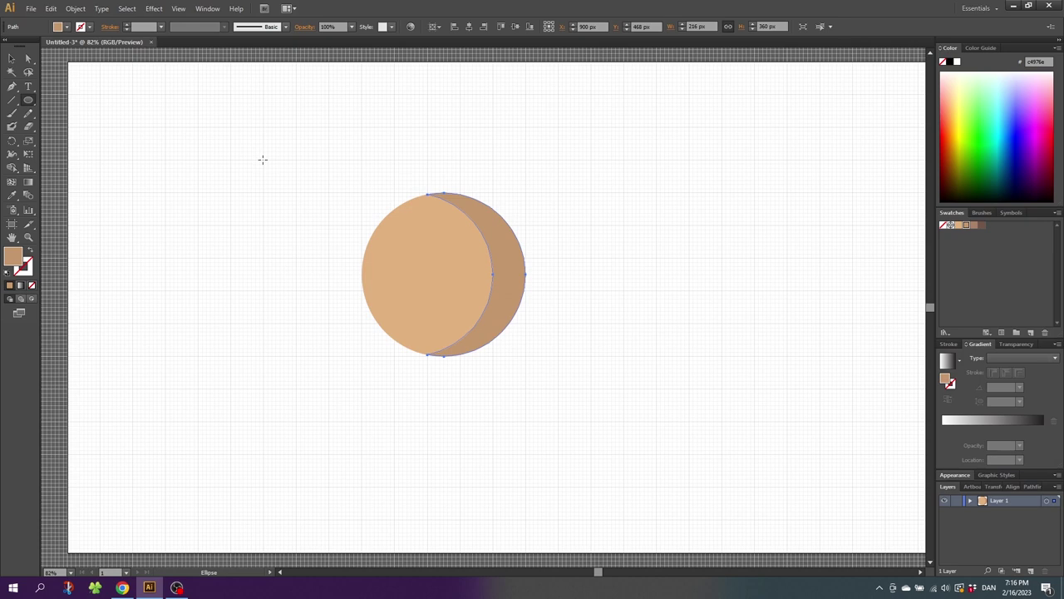
Step: Draw a small crater circle with a 3 pt light tan outline
drag(263, 159, 270, 165)
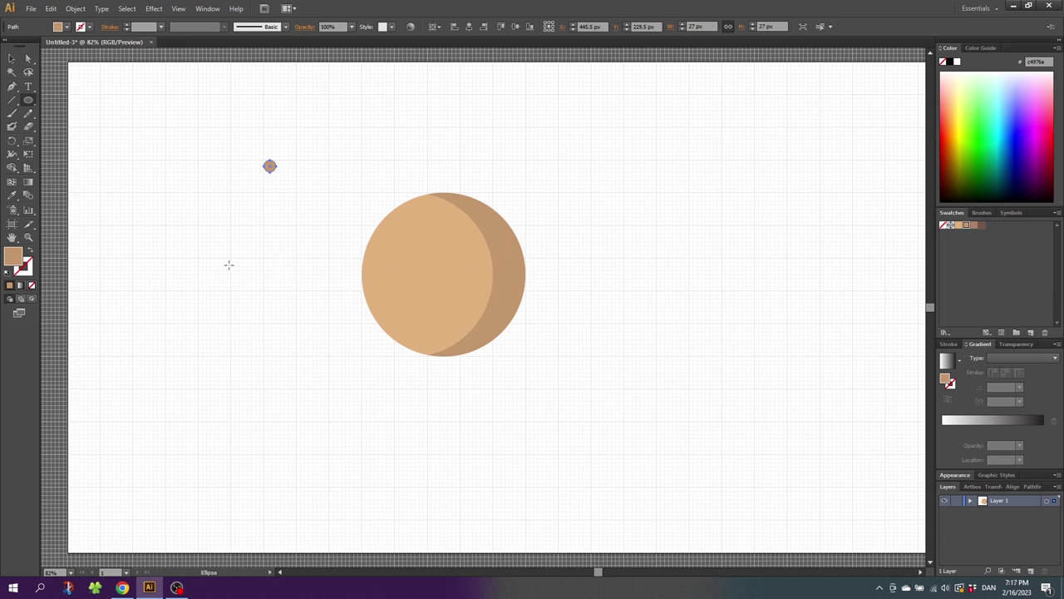
click(29, 274)
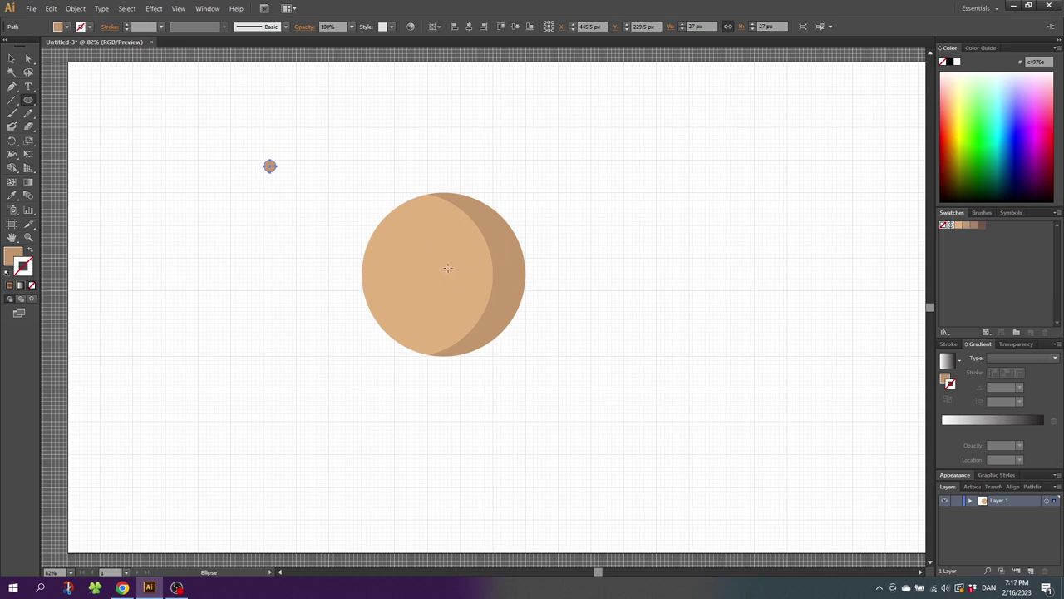
click(959, 225)
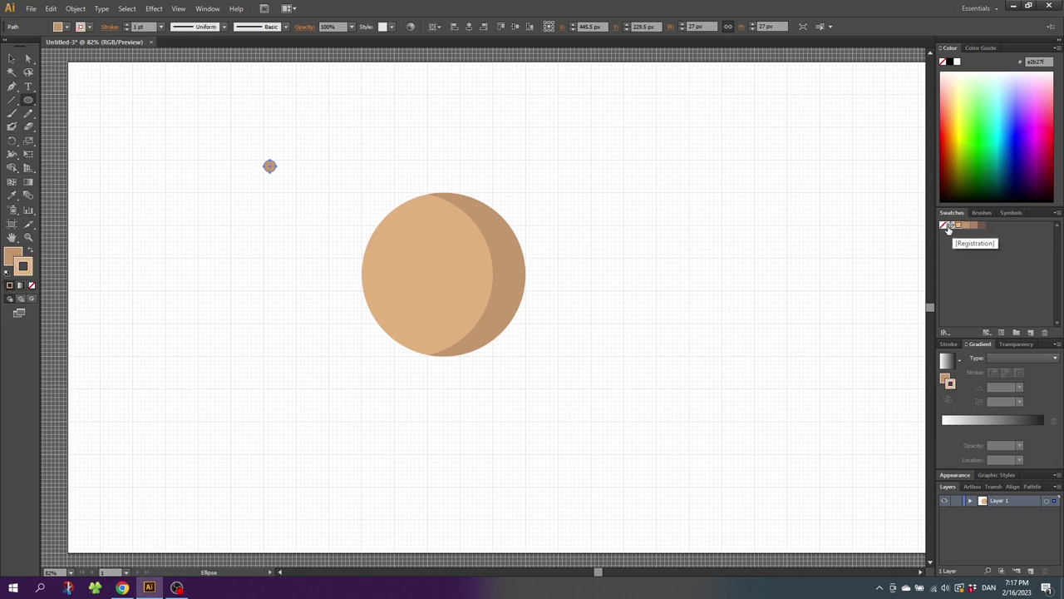
click(126, 24)
click(126, 25)
Step: Move the crater onto the planet and Alt-drag copies across its surface
key(v)
drag(270, 166, 462, 275)
drag(462, 275, 434, 343)
alt+drag(417, 227, 457, 206)
click(572, 236)
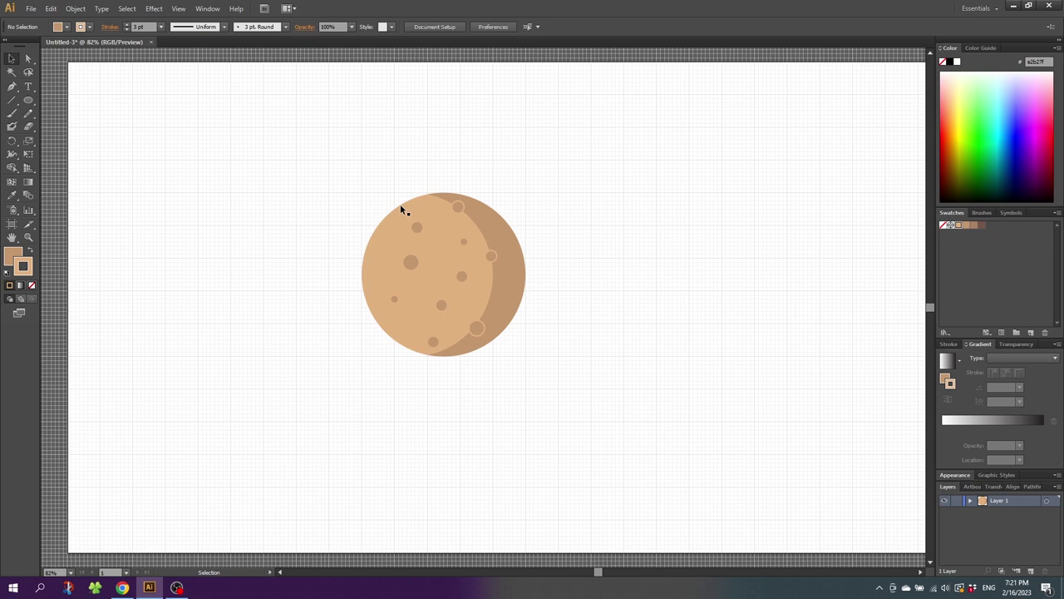
Step: Copy a crater up-left, squash it into a 36 × 18 px oval, and disable Snap to Grid
click(413, 264)
drag(413, 265, 397, 238)
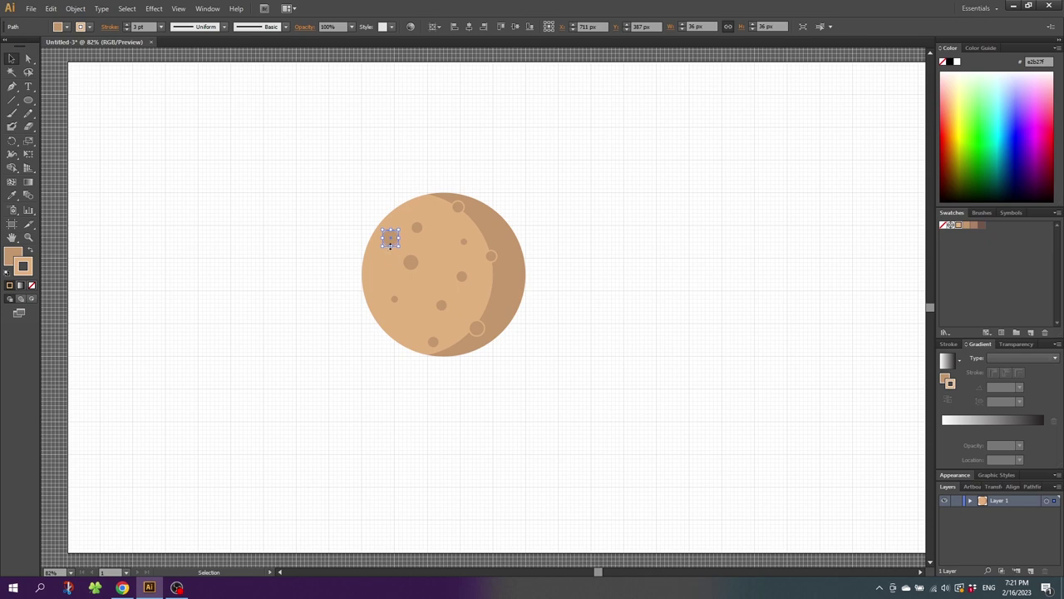
drag(391, 244, 394, 239)
click(178, 9)
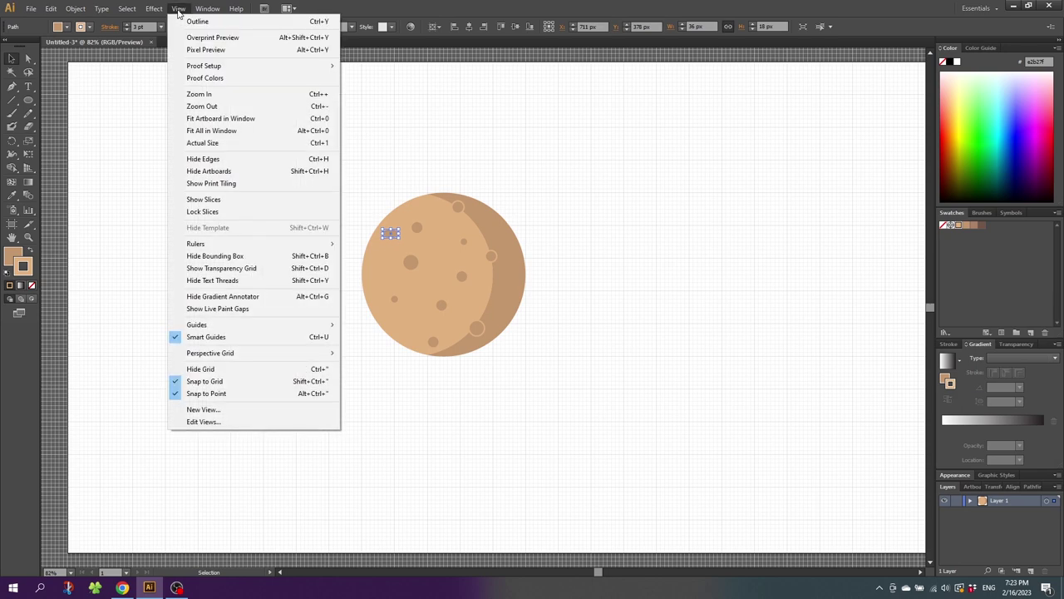
click(222, 381)
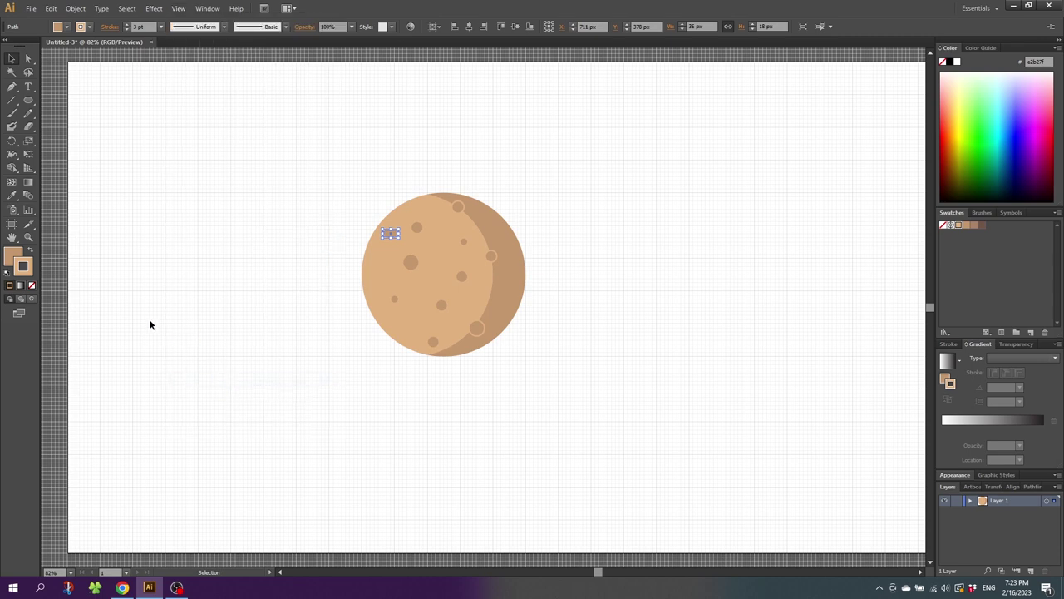
Step: Zoom in on the planet, tilt the oval crater and place it on the top-left rim
click(28, 237)
drag(301, 143, 597, 410)
click(11, 59)
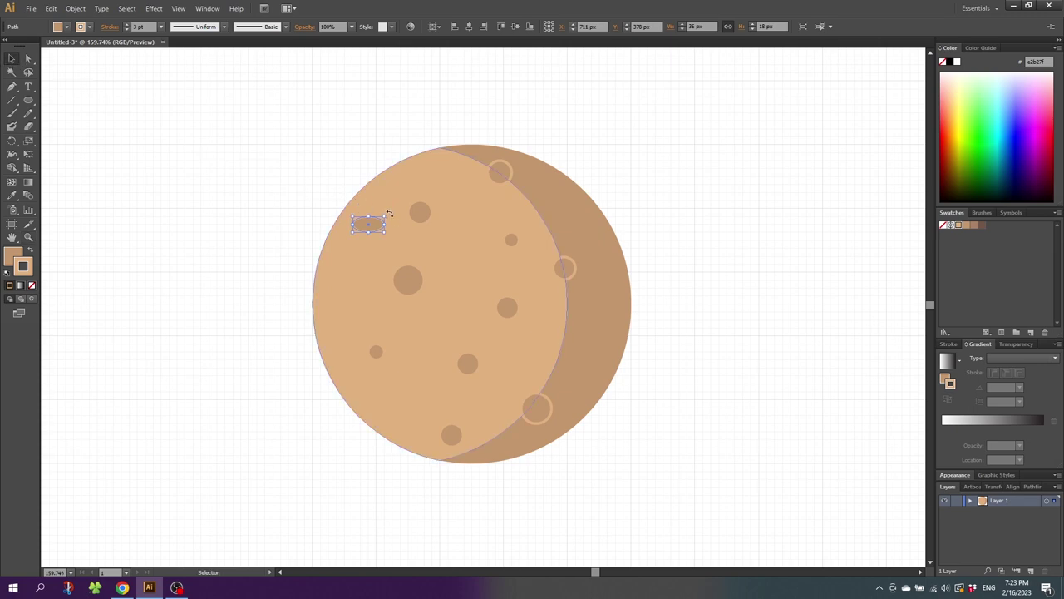
drag(388, 215, 376, 219)
drag(376, 218, 407, 166)
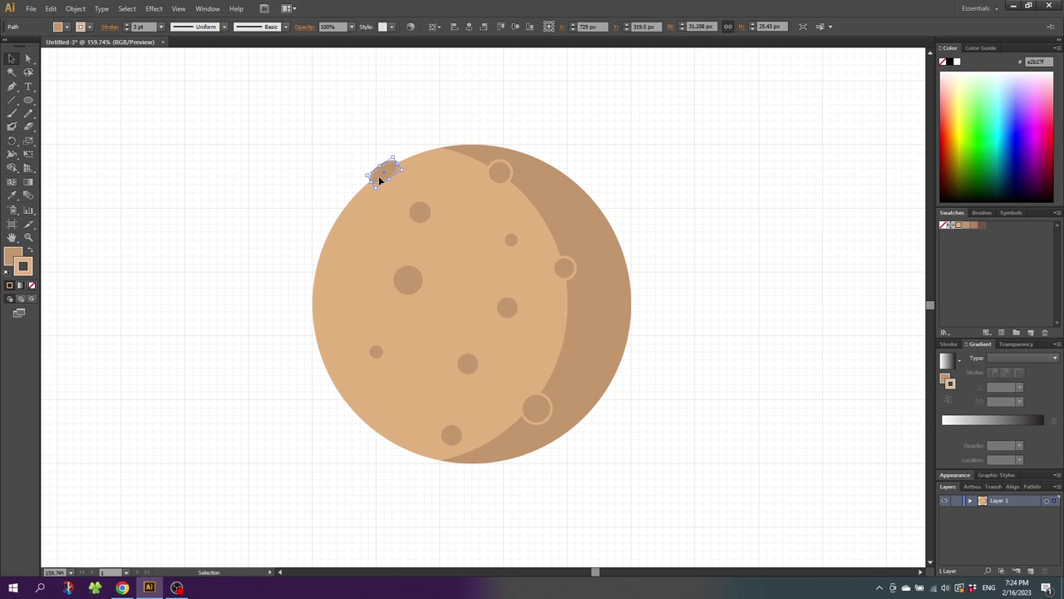
Step: Copy the oval to the lower-left and upper-right rims, removing the upper-right copy's stroke
drag(382, 178, 383, 426)
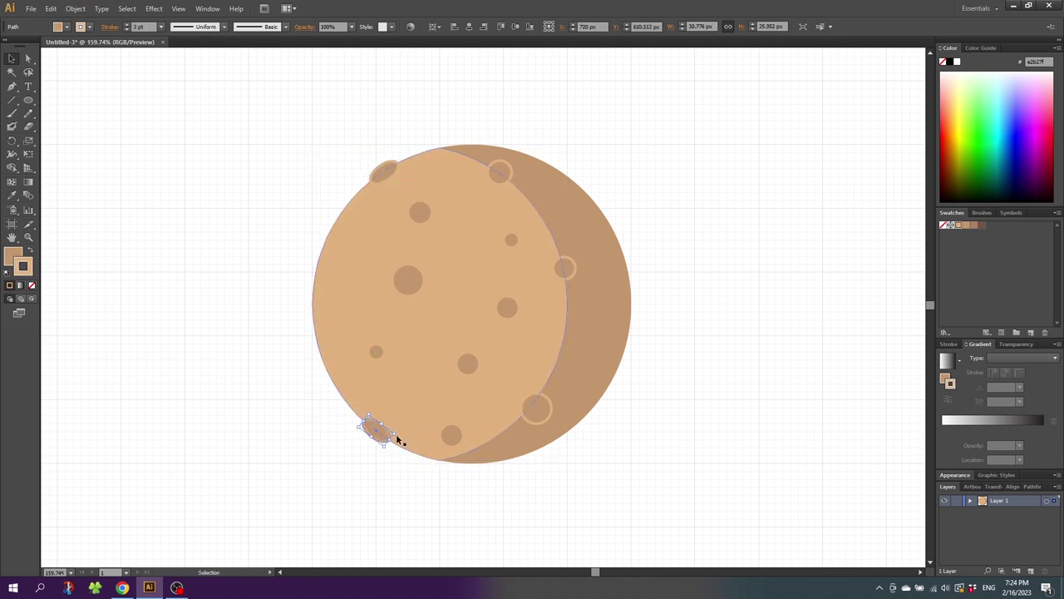
click(357, 431)
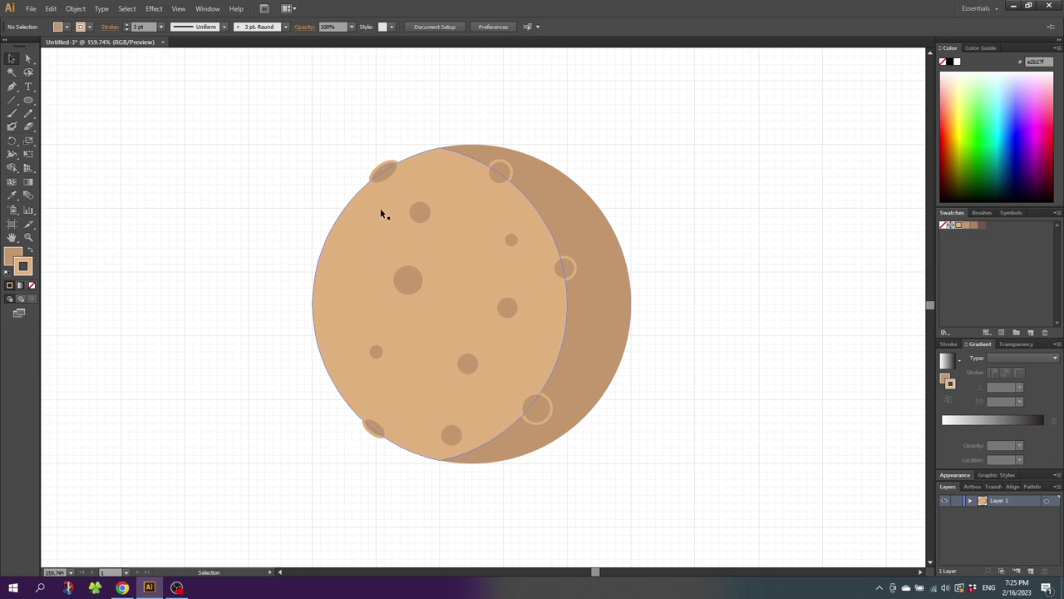
drag(388, 180, 593, 202)
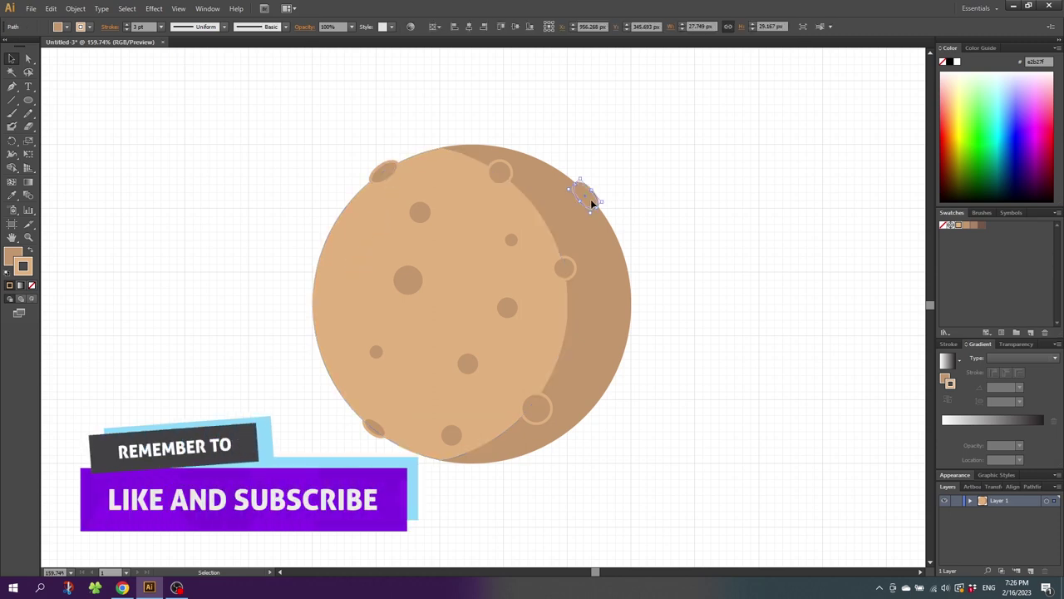
key(ctrl+shift+a)
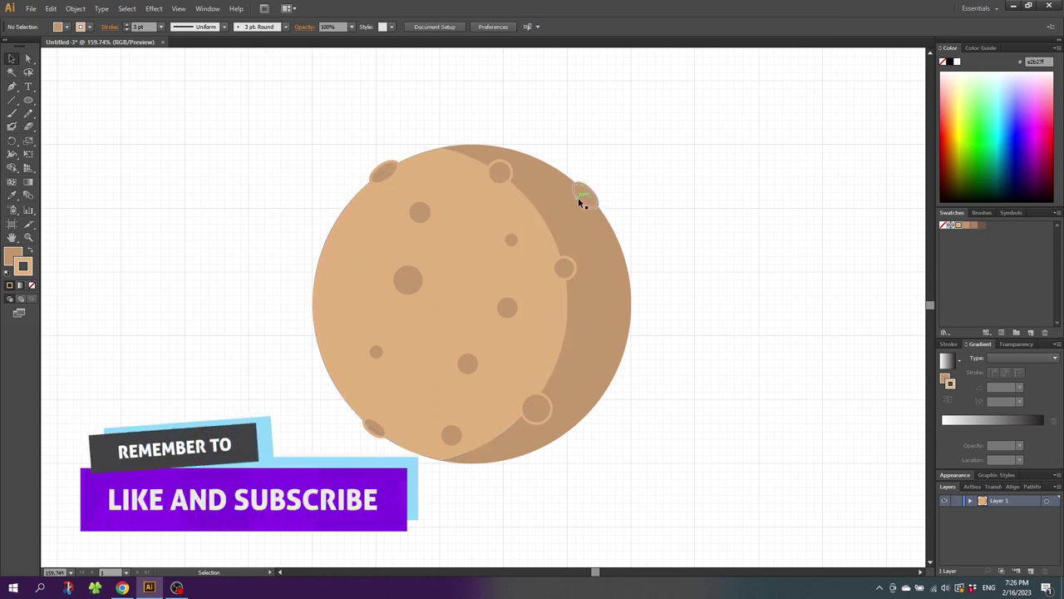
click(593, 200)
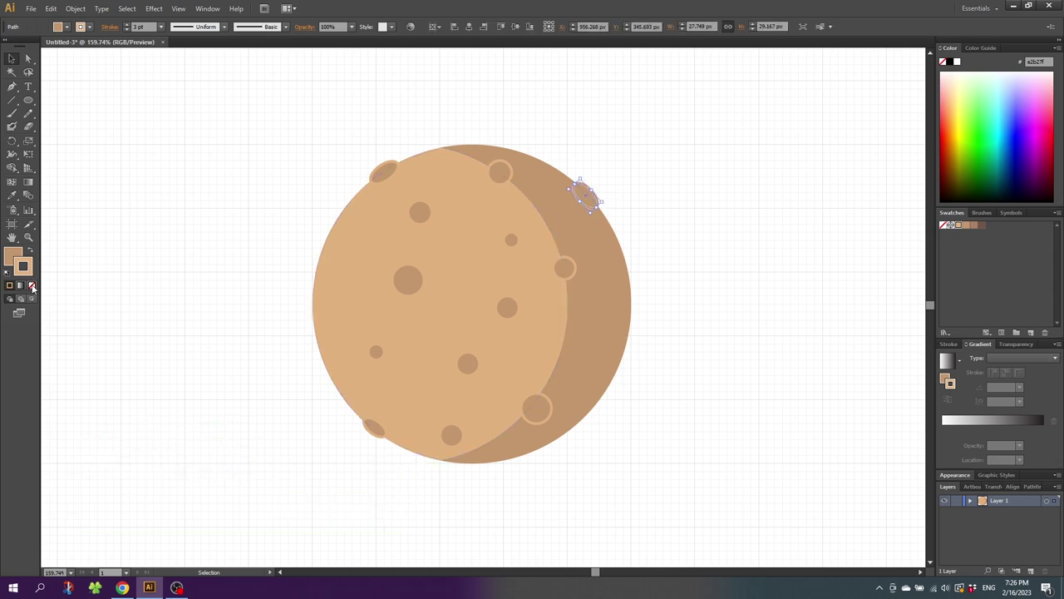
click(32, 285)
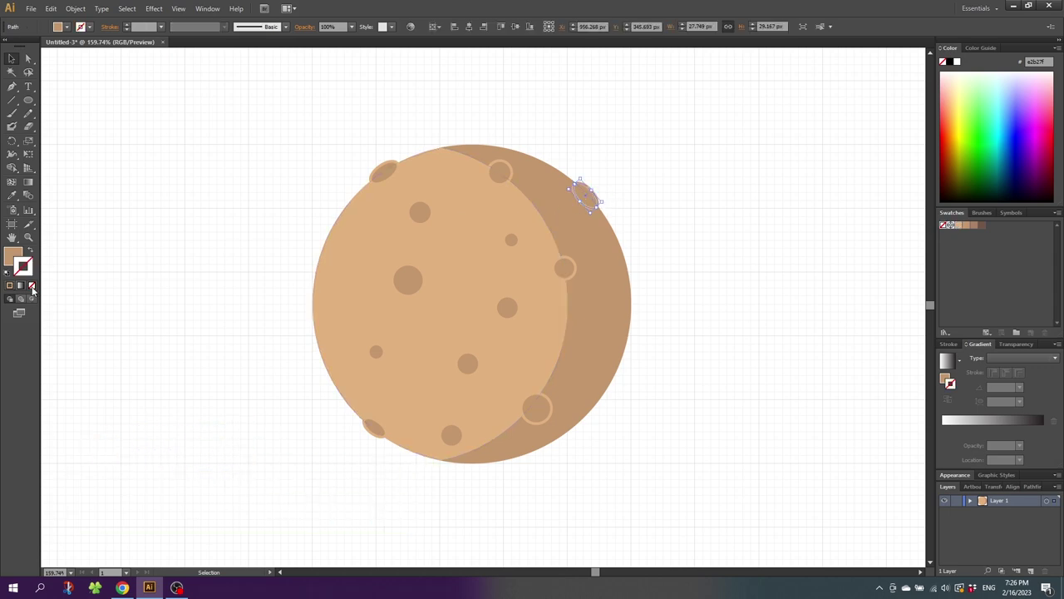
Step: Alt-drag a copy of the upper-right rim crater to the lower-right rim
click(628, 203)
click(590, 198)
drag(590, 198, 579, 426)
click(648, 389)
Step: Zoom out to the whole page and re-enable Snap to Grid
click(28, 237)
alt+click(457, 329)
alt+click(479, 302)
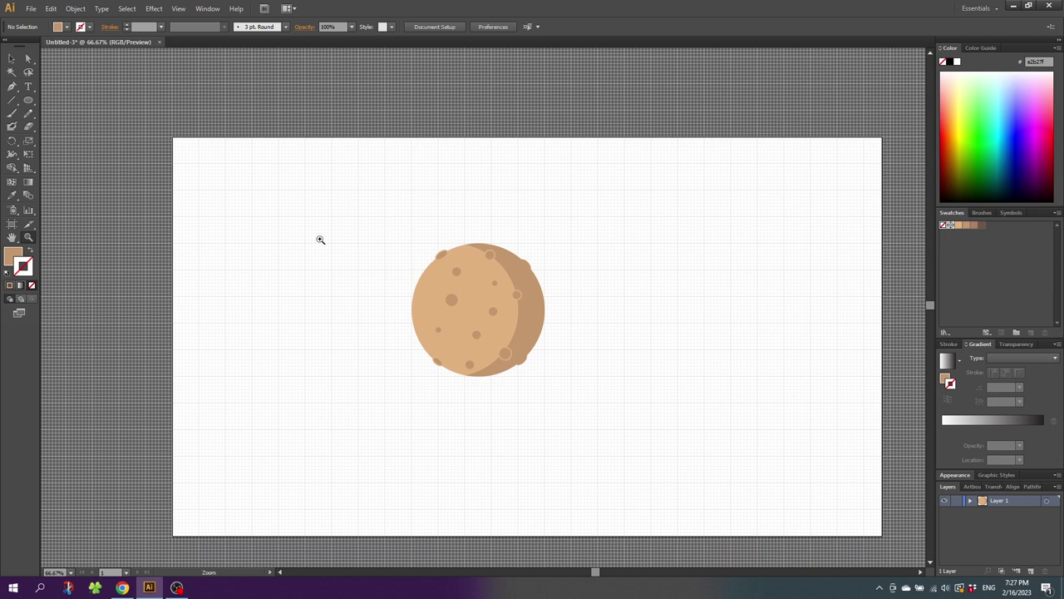
click(28, 100)
click(178, 8)
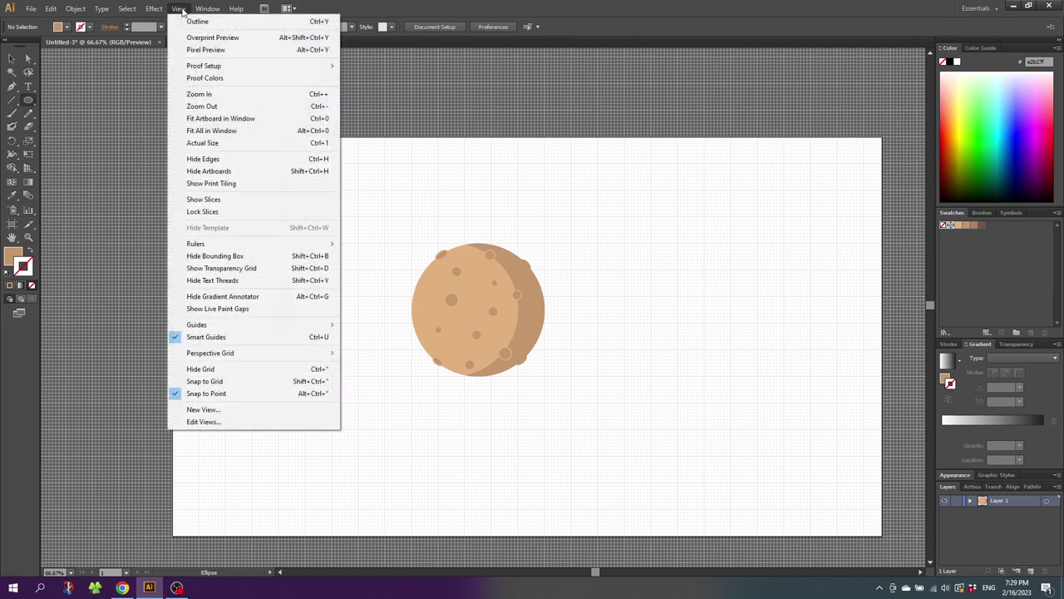
click(216, 382)
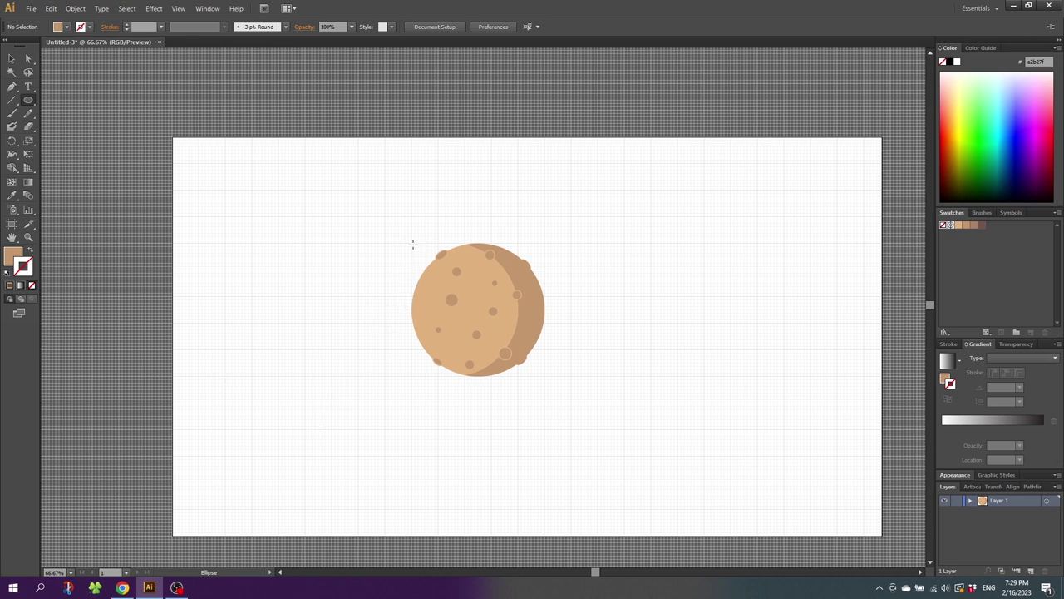
Step: Draw a circle over the planet, copy it below, and stretch the copy to 648 × 144 px
drag(410, 244, 542, 375)
click(12, 58)
drag(494, 305, 497, 467)
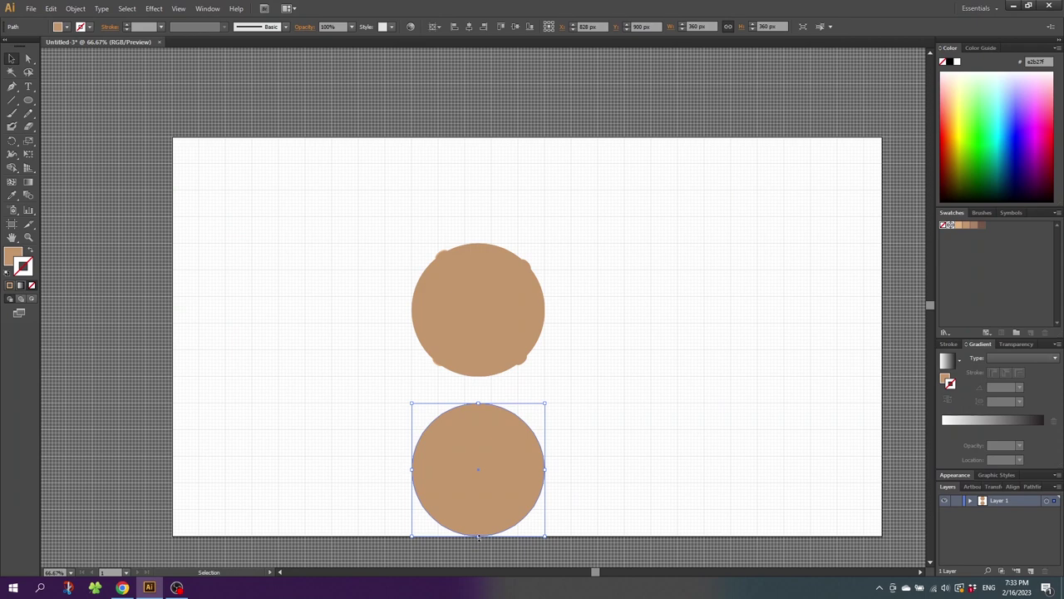
drag(479, 536, 478, 456)
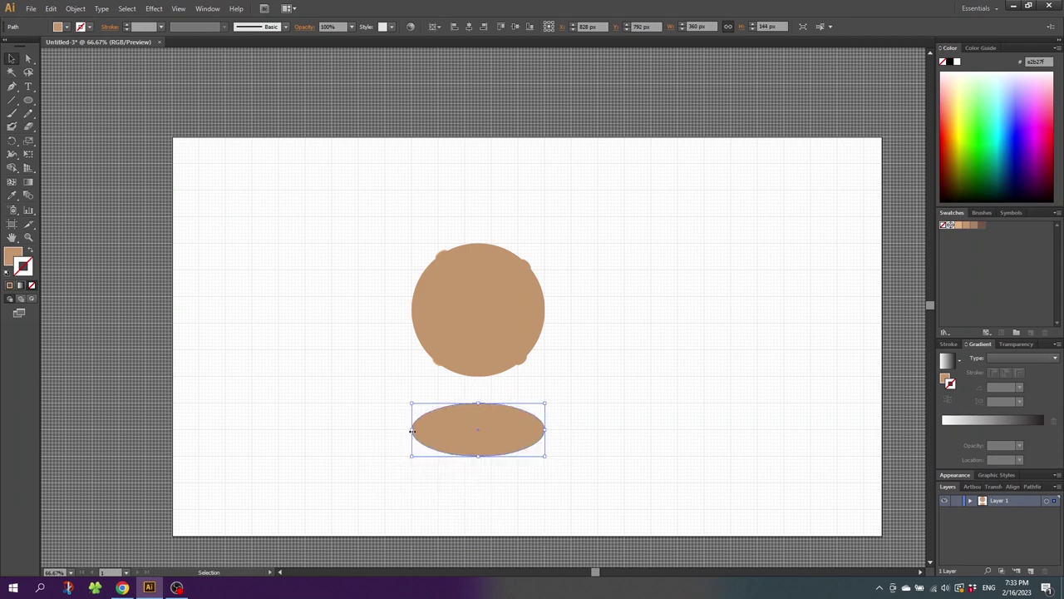
drag(411, 430, 359, 431)
Step: Copy and Paste in Front the flat ellipse, then shrink the copy to half height and narrower
click(51, 8)
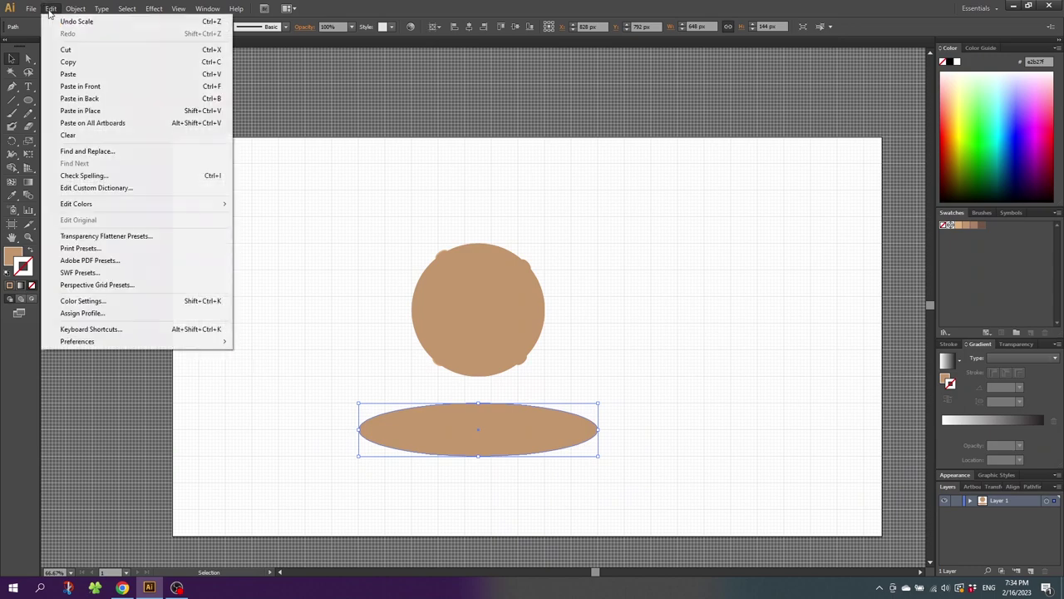
click(71, 62)
click(51, 9)
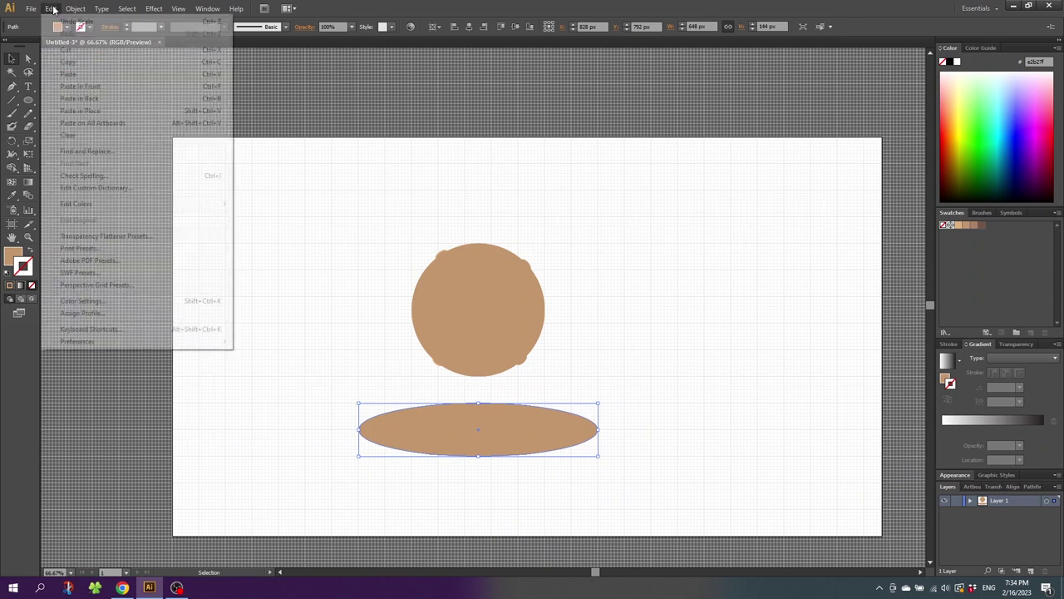
click(80, 86)
drag(460, 440, 464, 504)
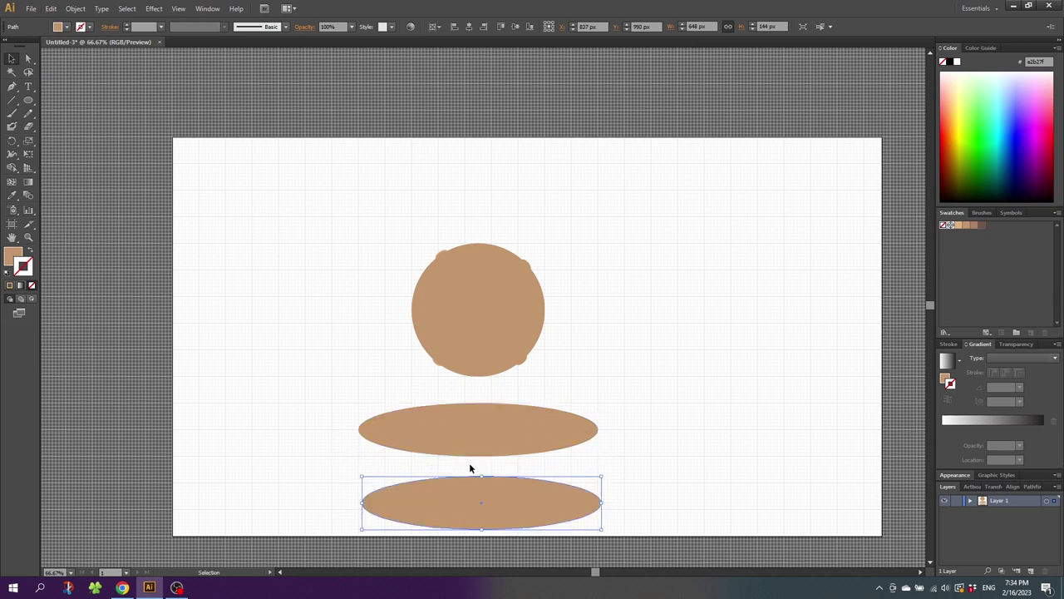
key(ctrl+z)
key(v)
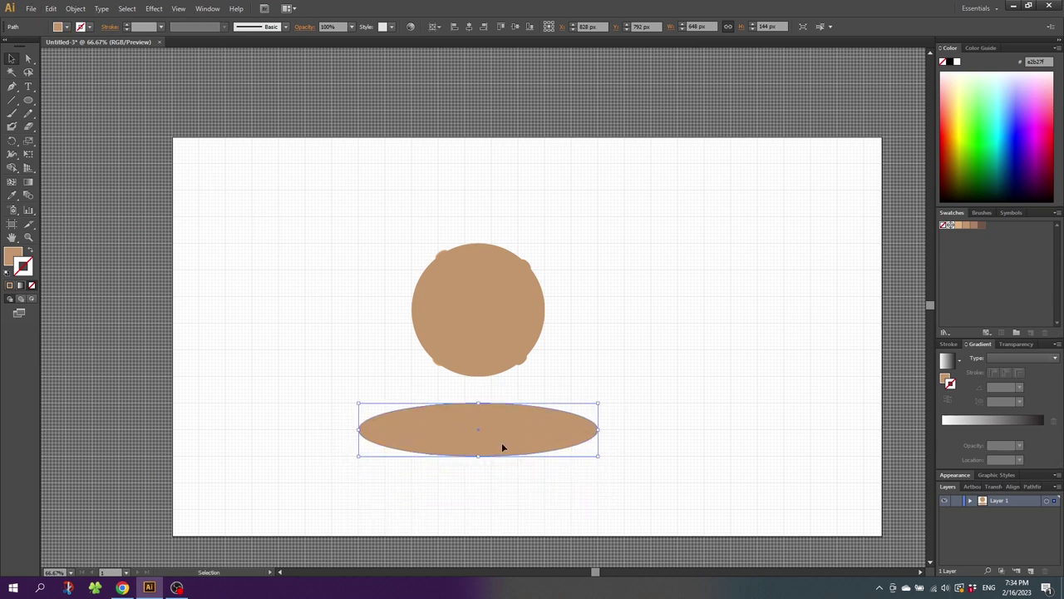
drag(479, 457, 477, 429)
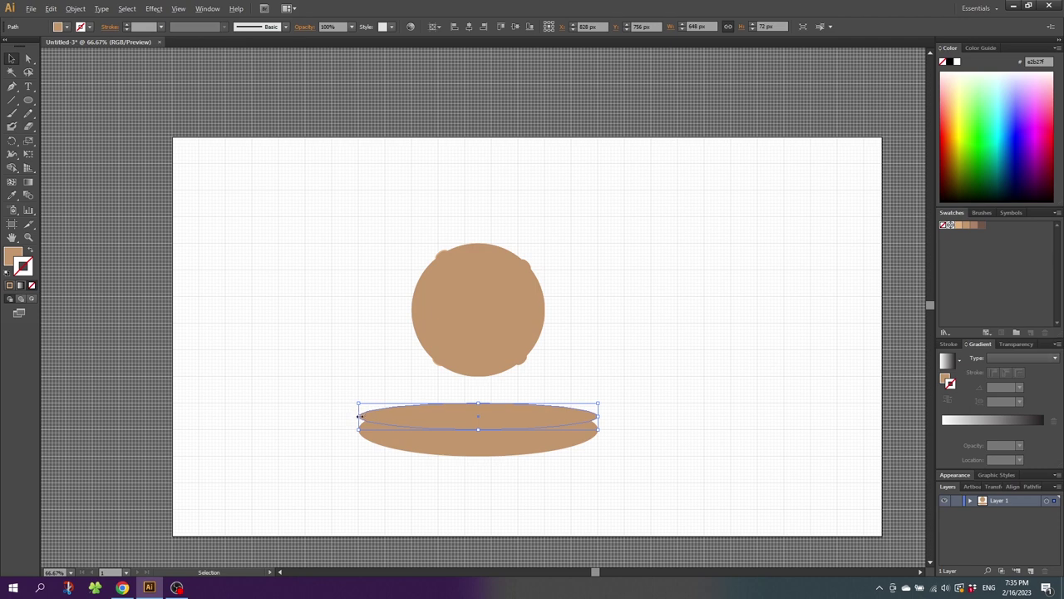
drag(358, 416, 385, 416)
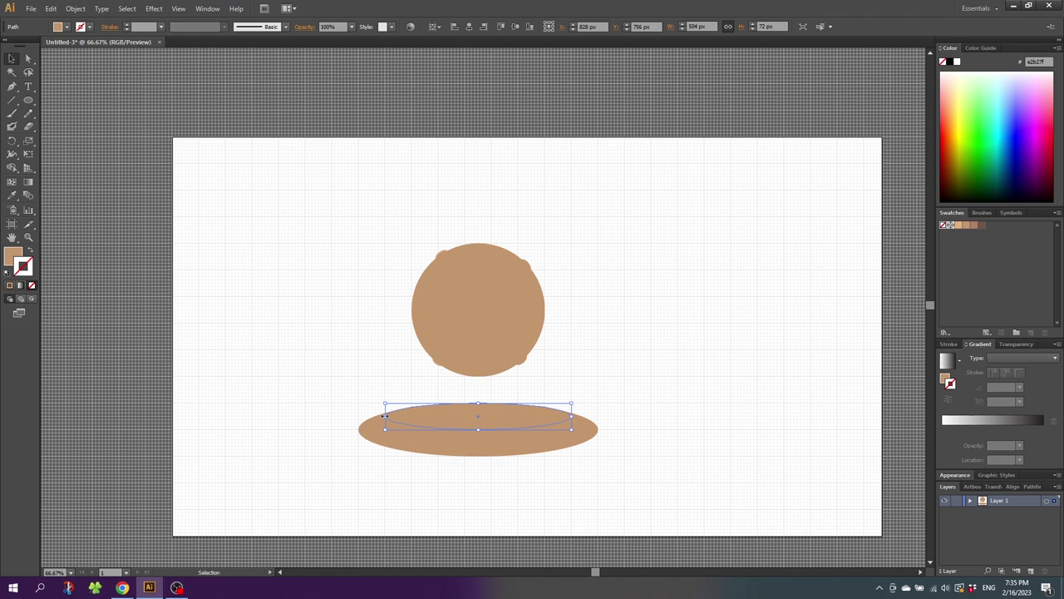
Step: Select both ellipses and Shape Builder Alt-click the inner oval out to form the ring
drag(348, 398, 470, 457)
click(12, 167)
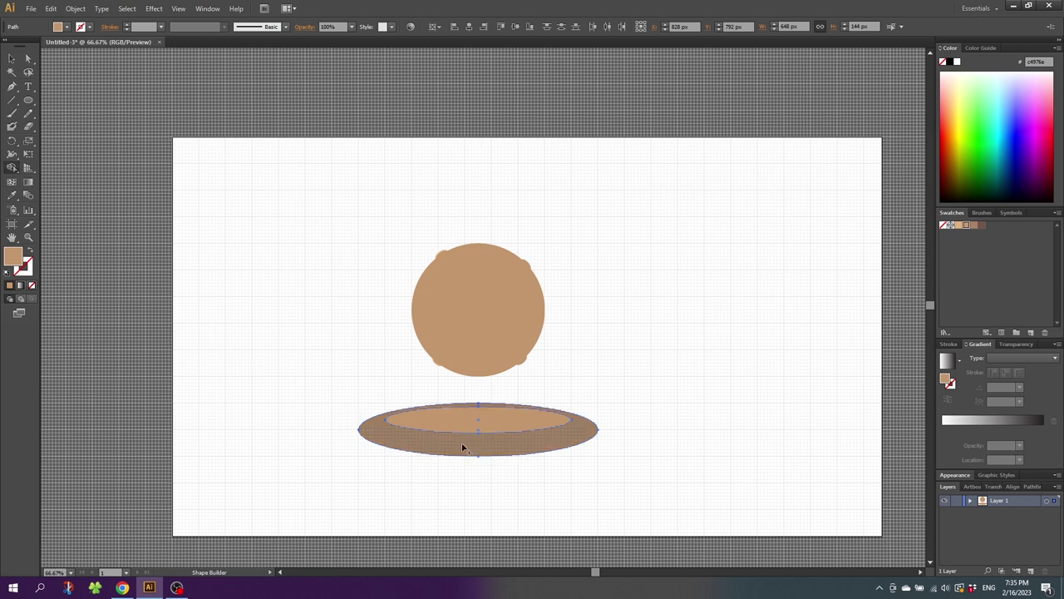
click(464, 449)
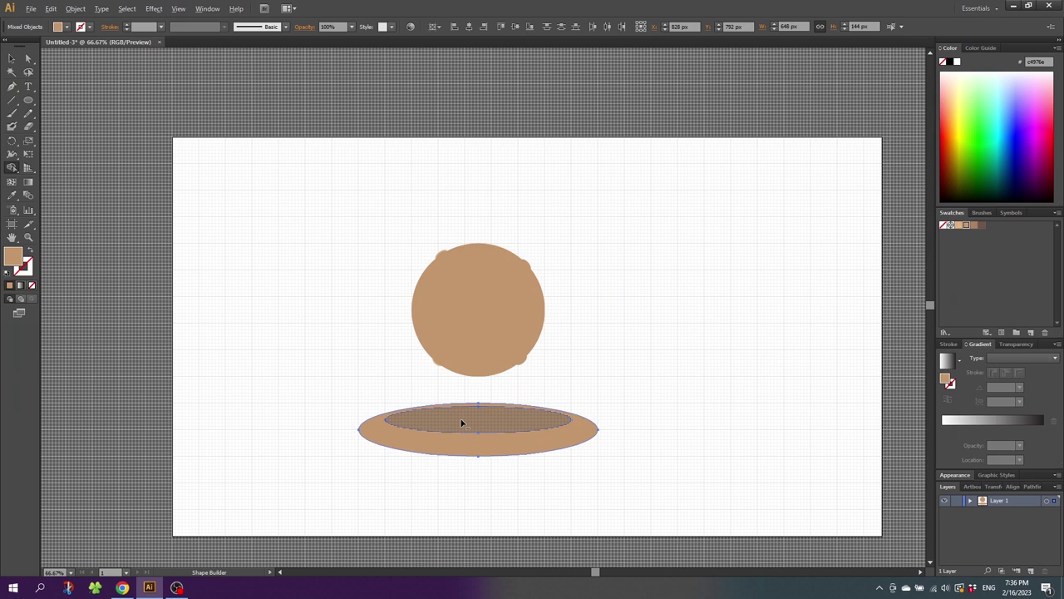
alt+click(461, 424)
click(10, 59)
click(492, 317)
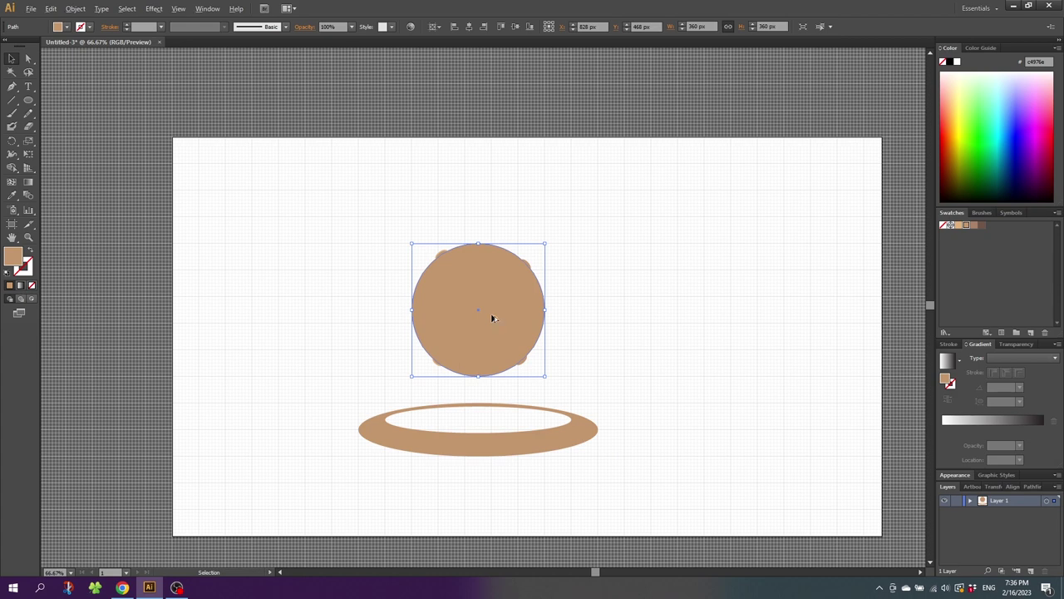
Step: Enlarge the planet circle from 360 to 378 px
key(ctrl+shift+b)
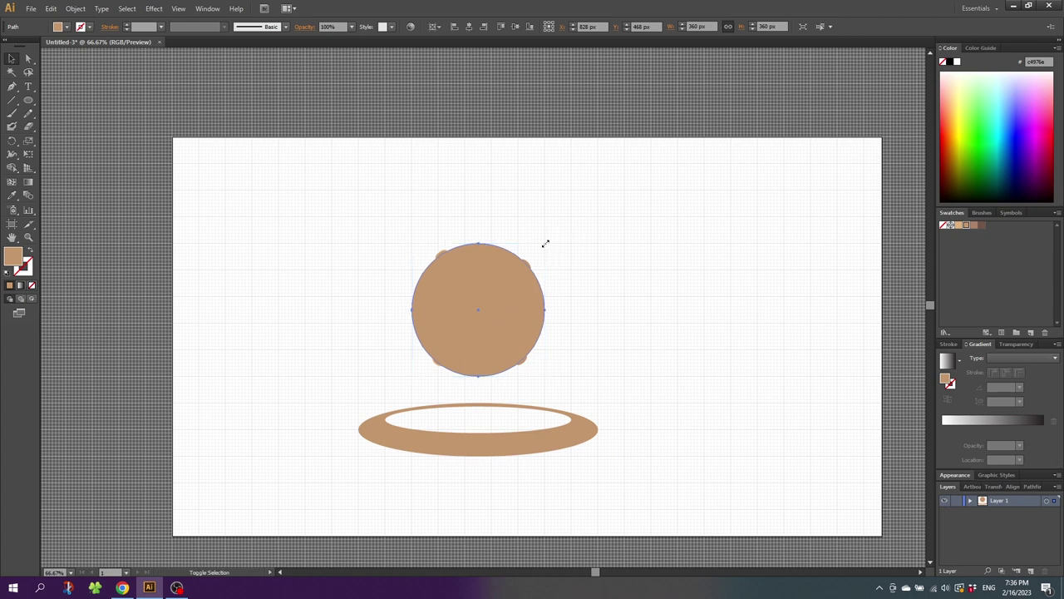
key(ctrl+shift+b)
drag(546, 239, 549, 239)
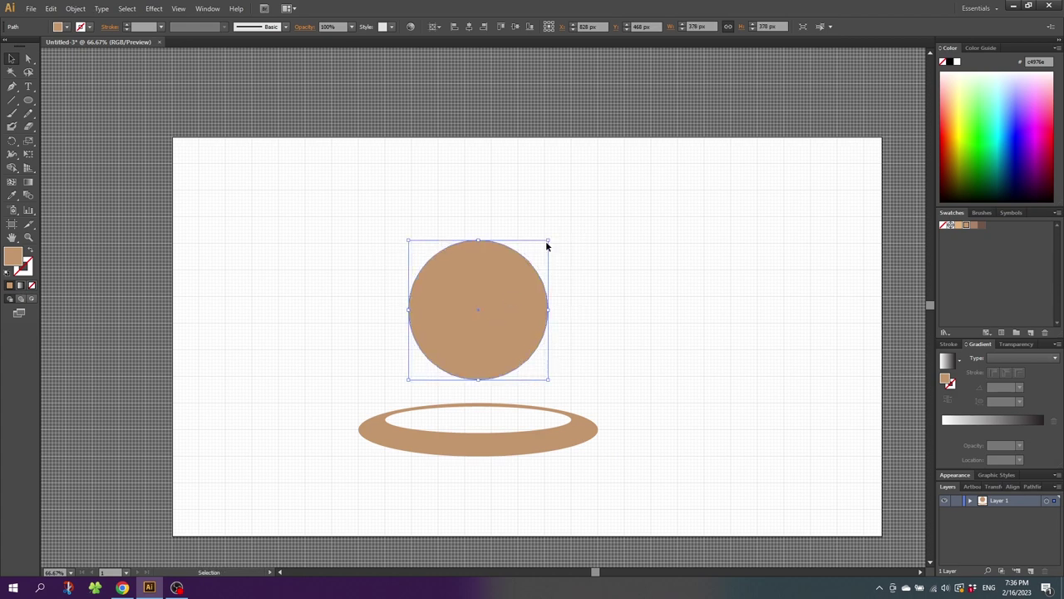
Step: Fill the ring with a darker brown and move it up across the planet's middle
click(514, 436)
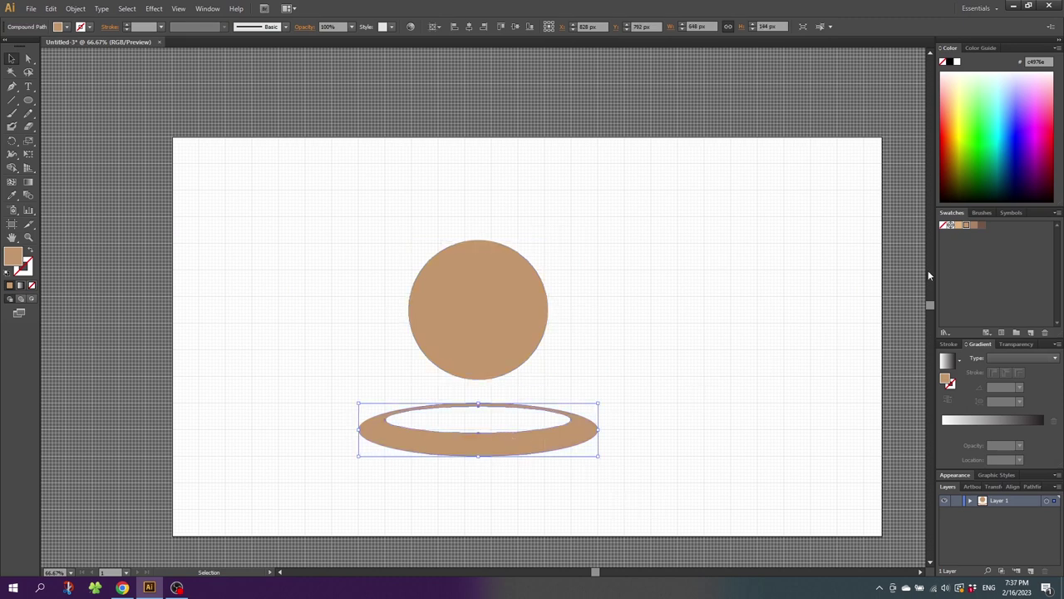
click(975, 228)
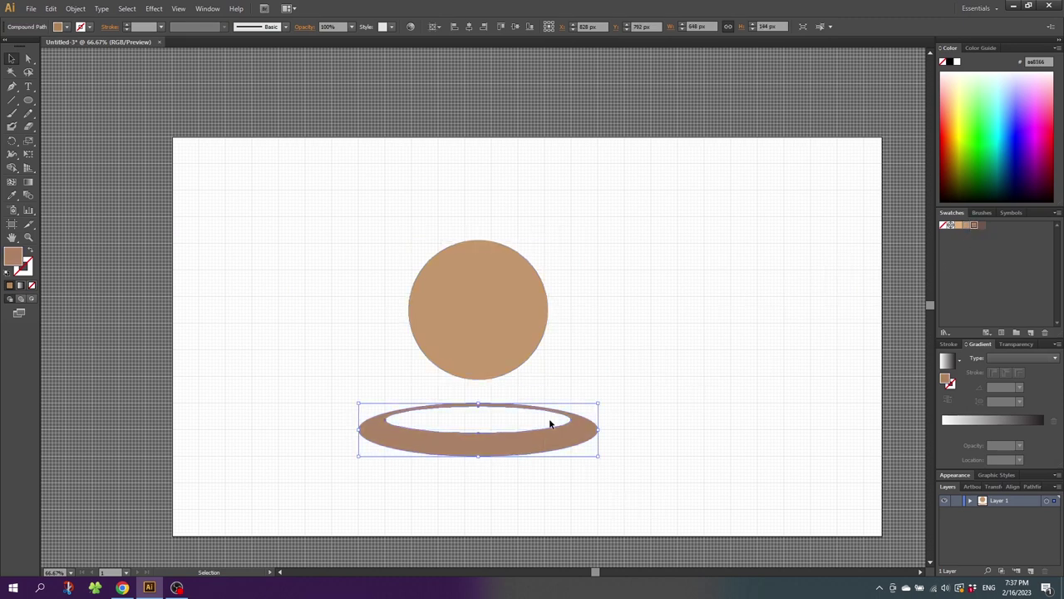
drag(483, 442, 488, 325)
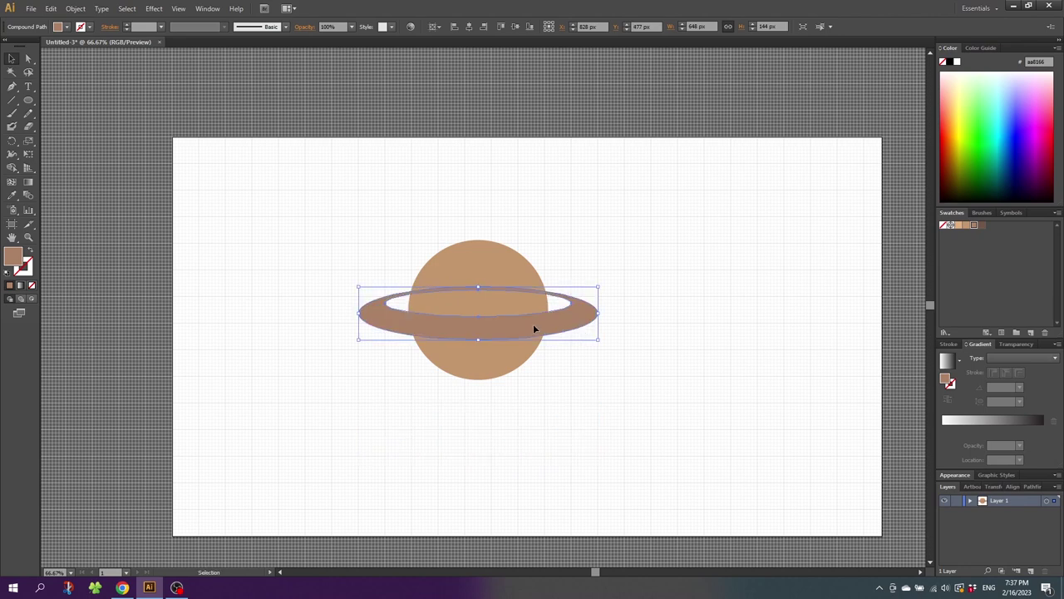
Step: Select the ring and the planet circle together
click(581, 339)
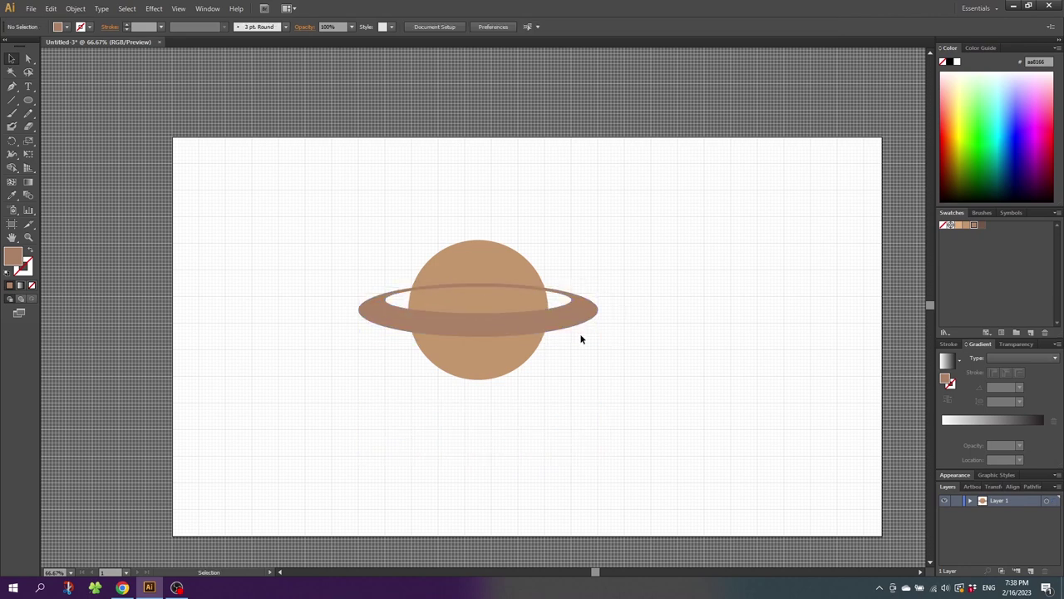
click(524, 326)
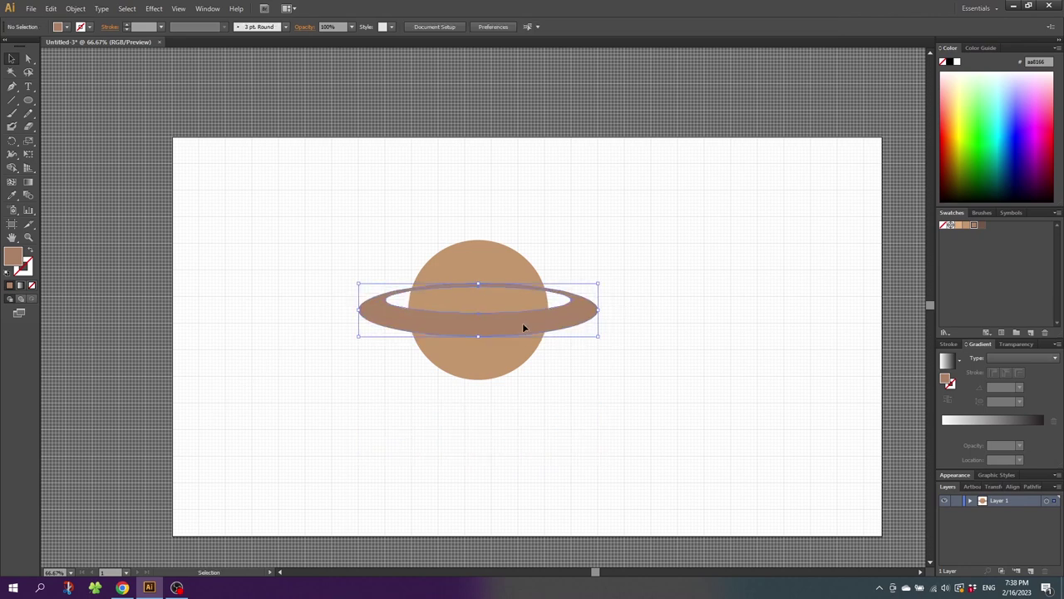
shift+click(494, 267)
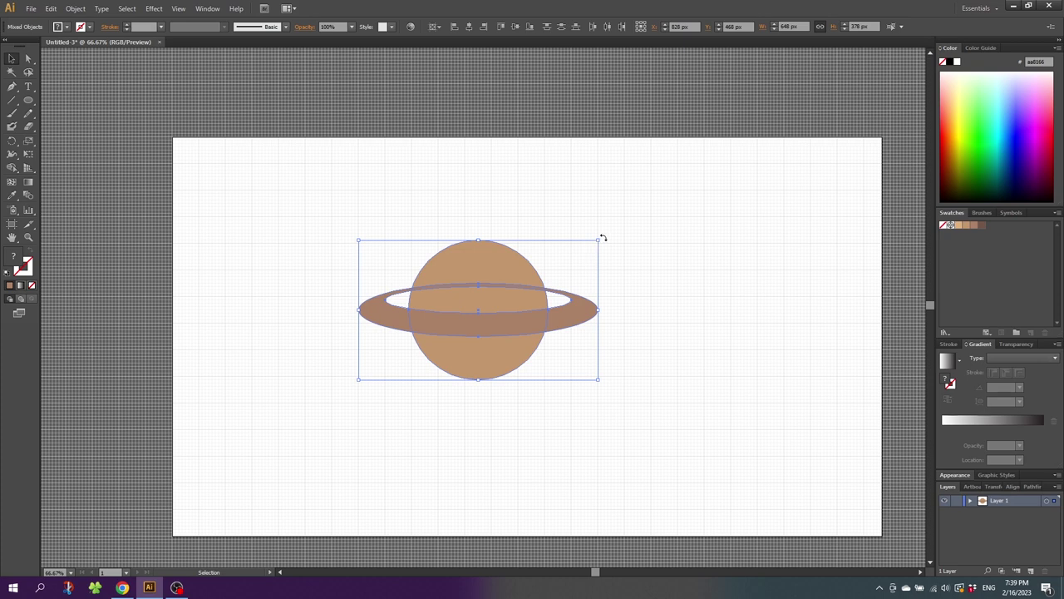
Step: Tilt the planet and ring counter-clockwise, then Shape Builder-merge the pieces so the ring's back hides behind the planet
drag(603, 237, 581, 203)
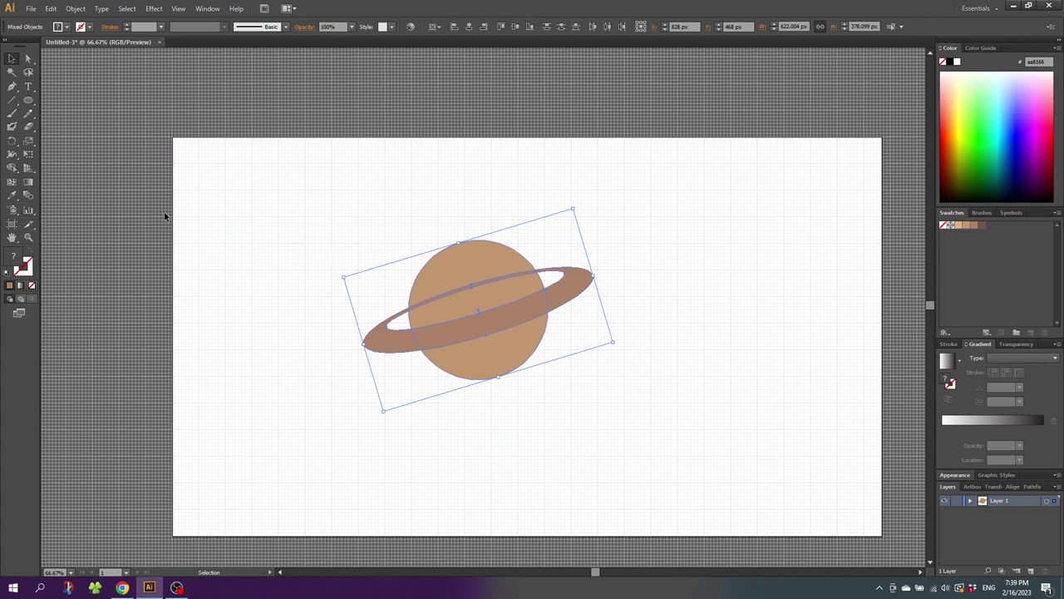
click(14, 168)
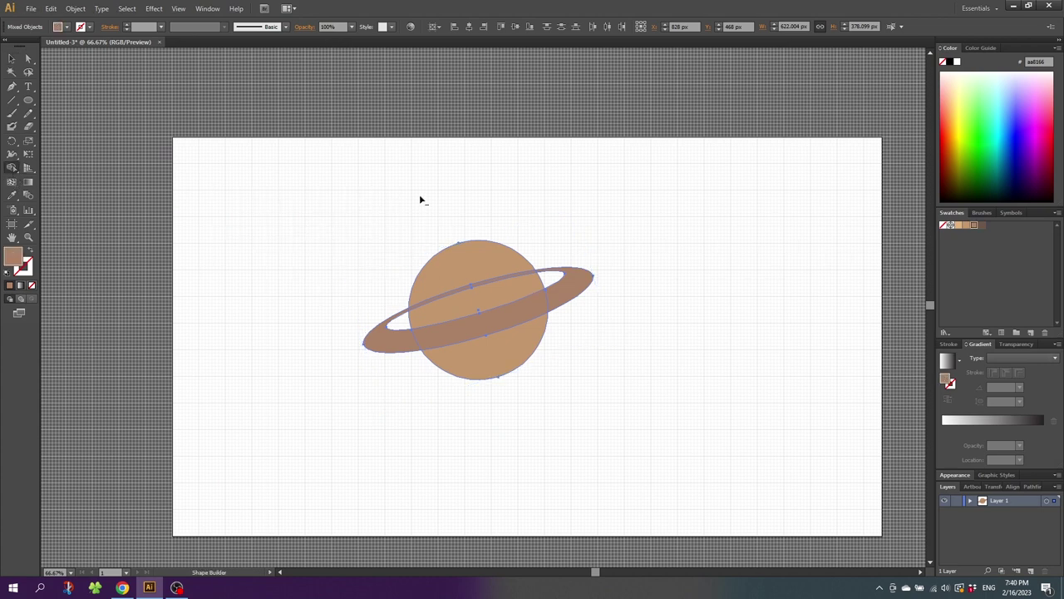
drag(475, 223, 481, 300)
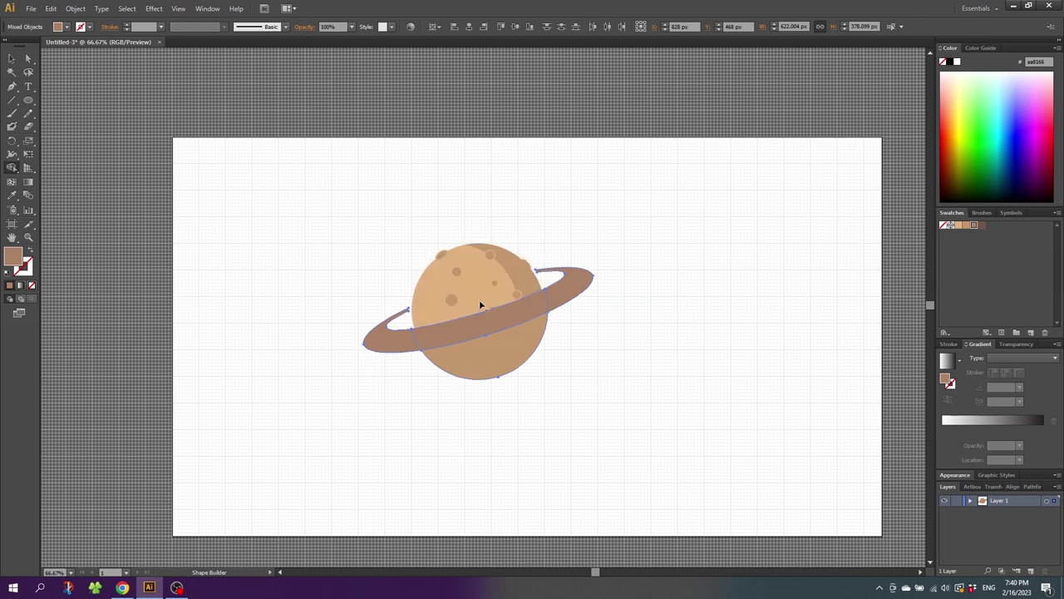
drag(525, 377, 508, 354)
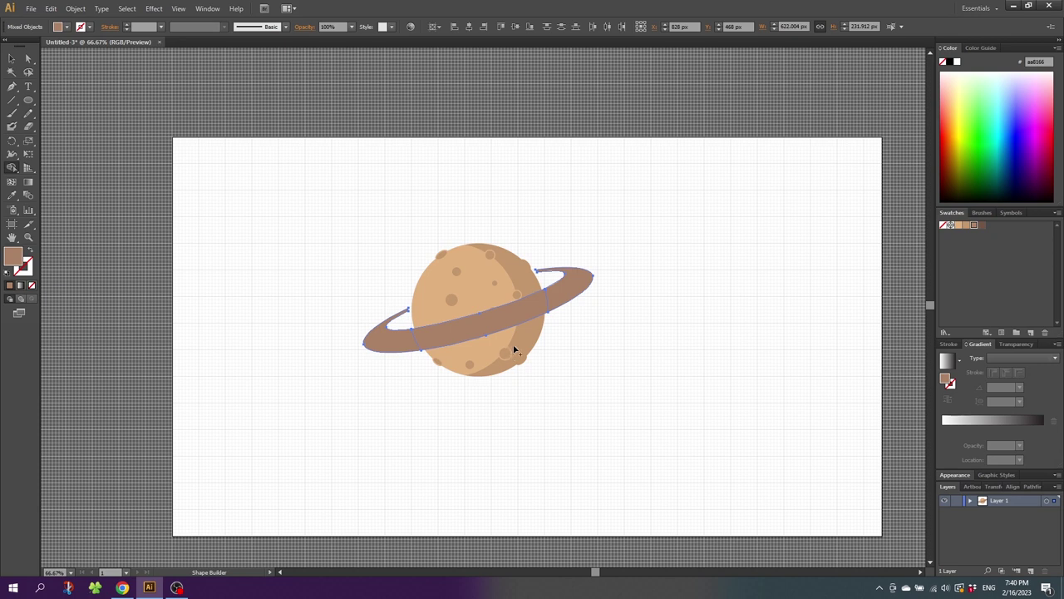
drag(558, 302, 411, 340)
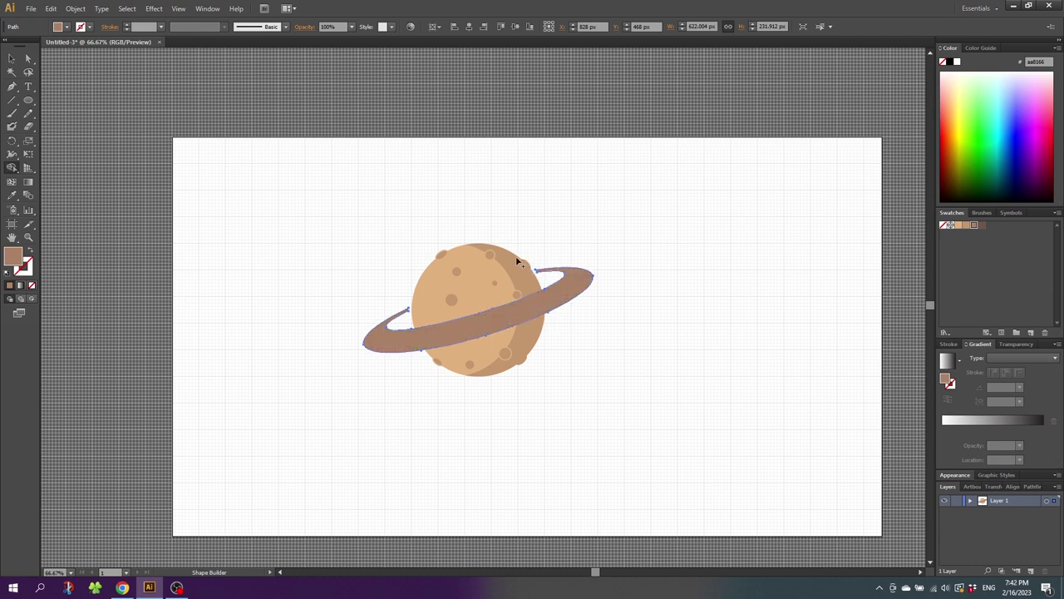
Step: Give the ring a linear white-to-black gradient fill
click(12, 58)
drag(346, 301, 399, 360)
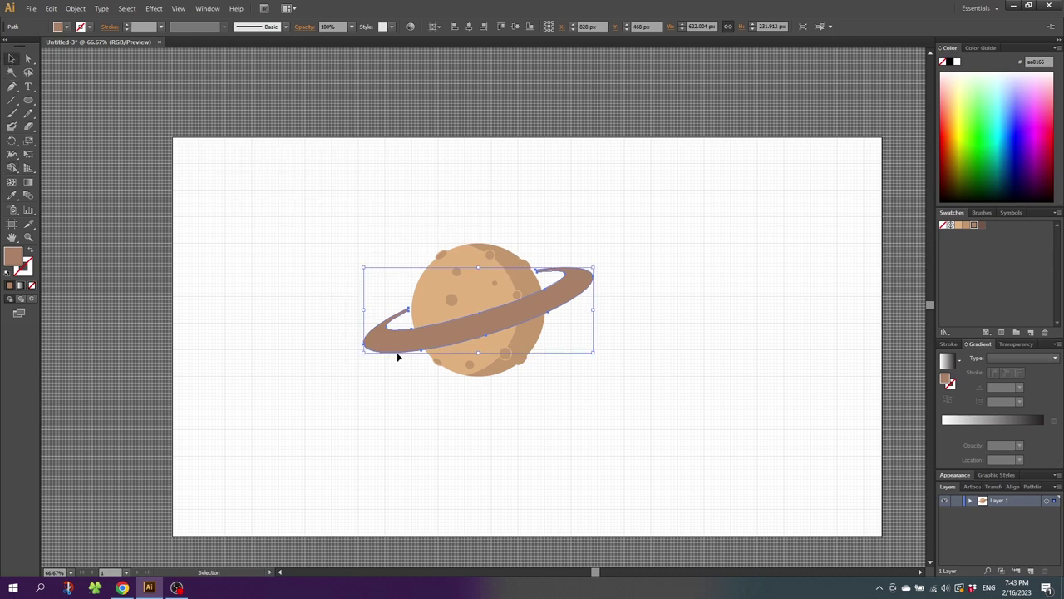
click(22, 286)
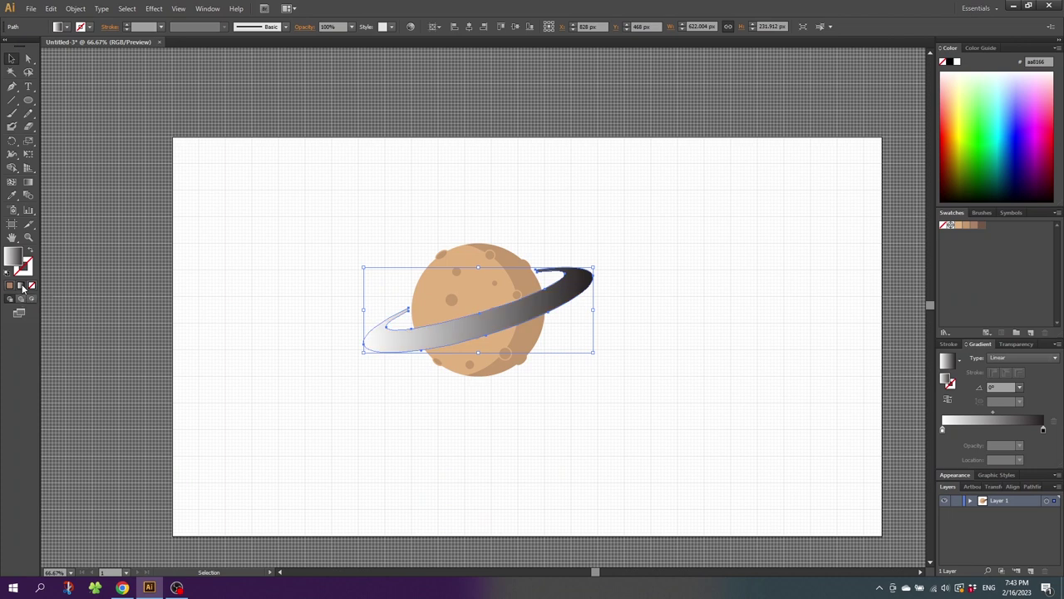